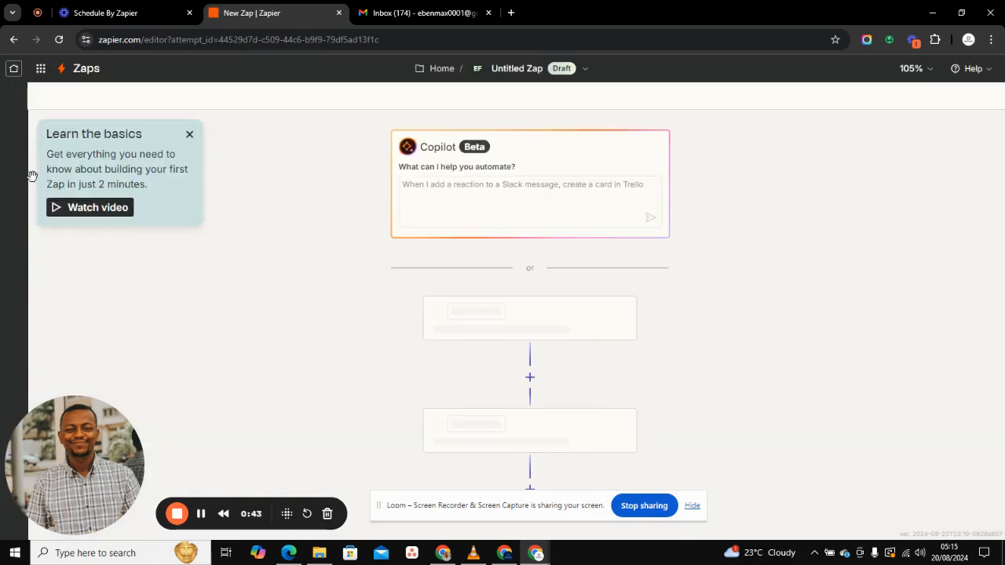
Step: Set the Zap trigger to Schedule by Zapier with the Every Hour event
click(543, 325)
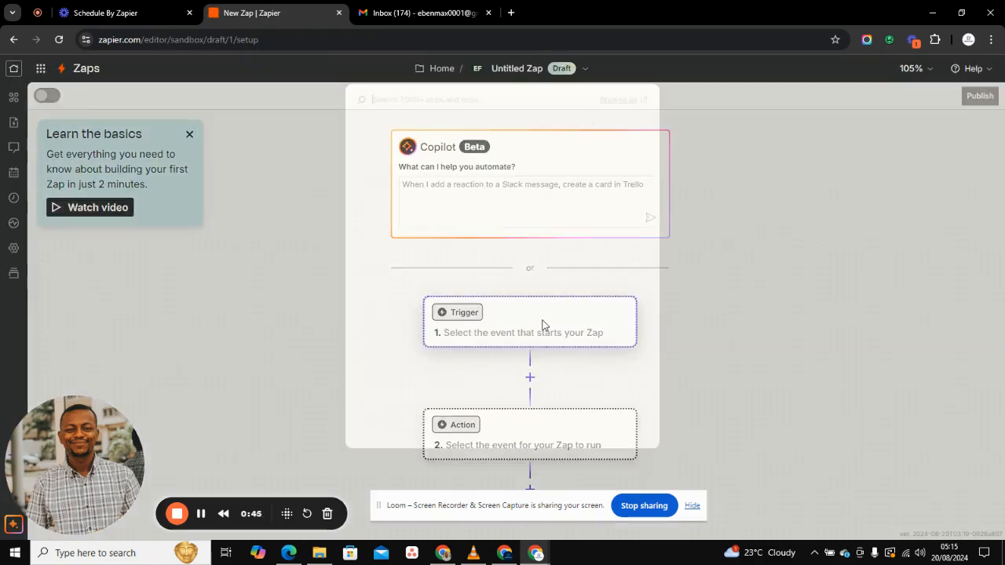
text(sche)
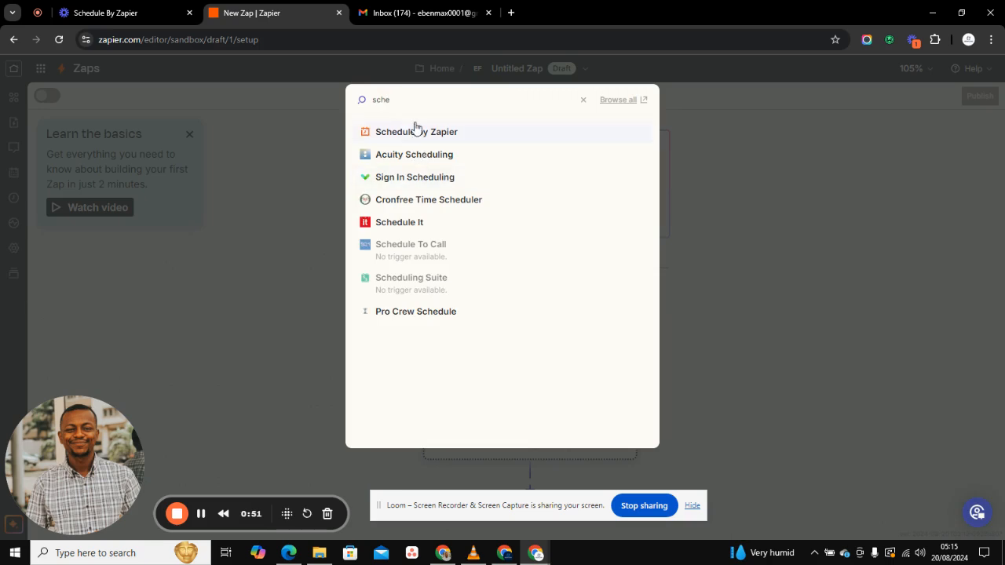
click(416, 131)
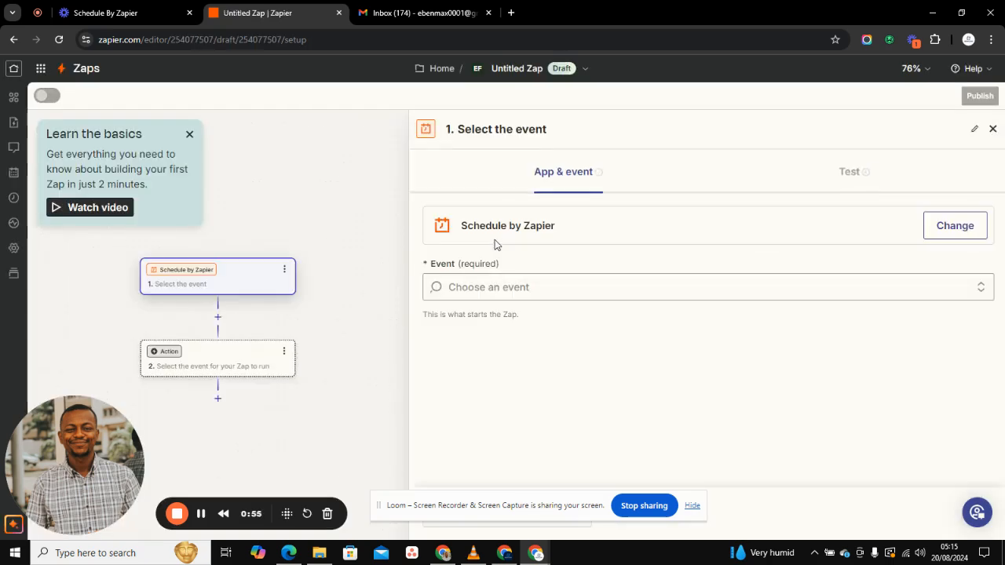
click(500, 285)
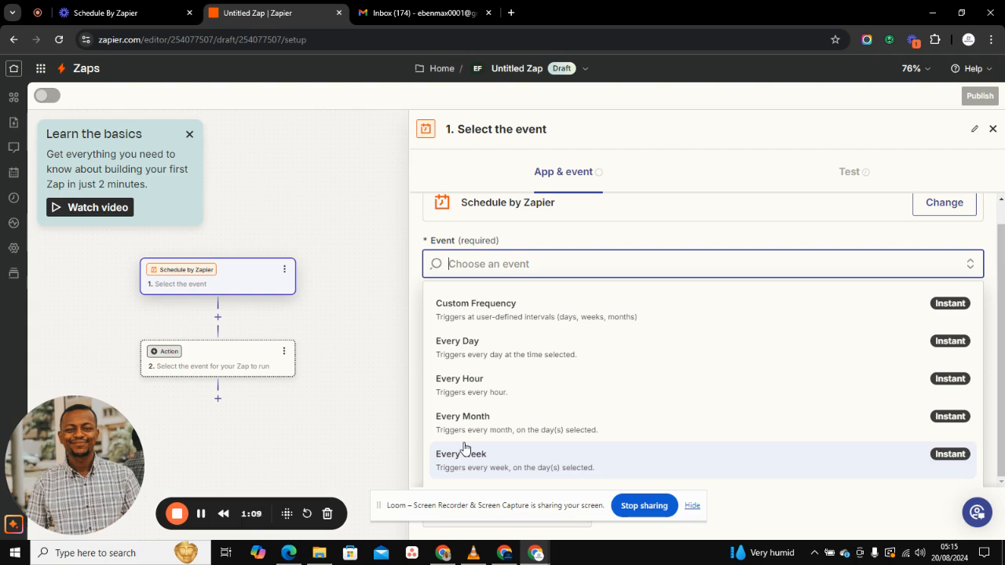
click(466, 393)
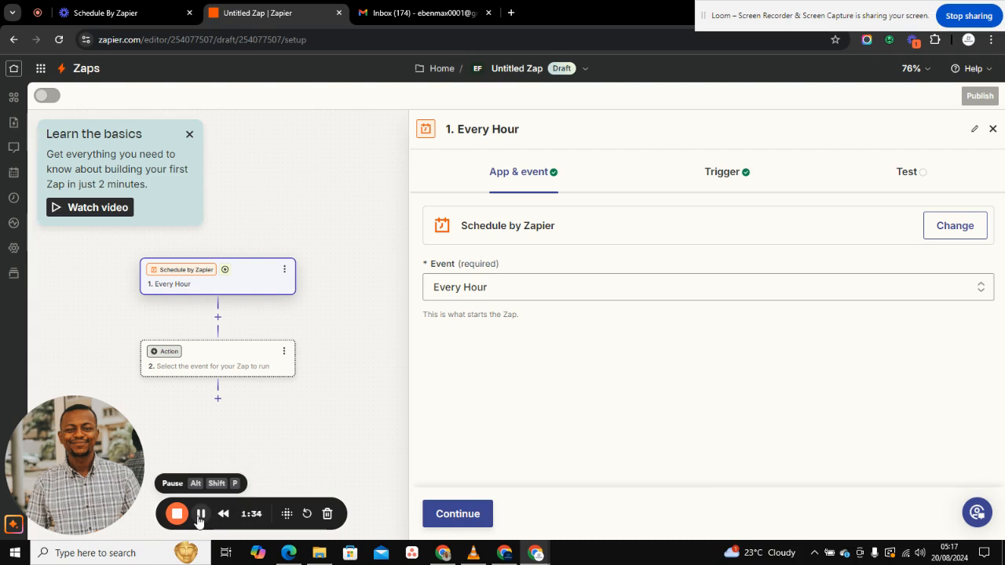
Step: Make the action step Gmail's Send Email event and continue to account connection
click(226, 366)
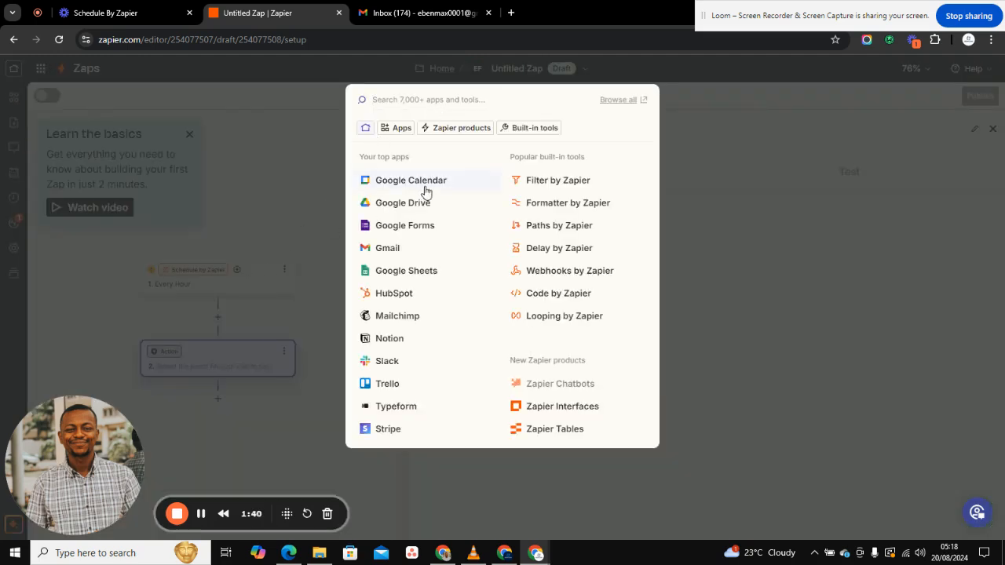
click(410, 250)
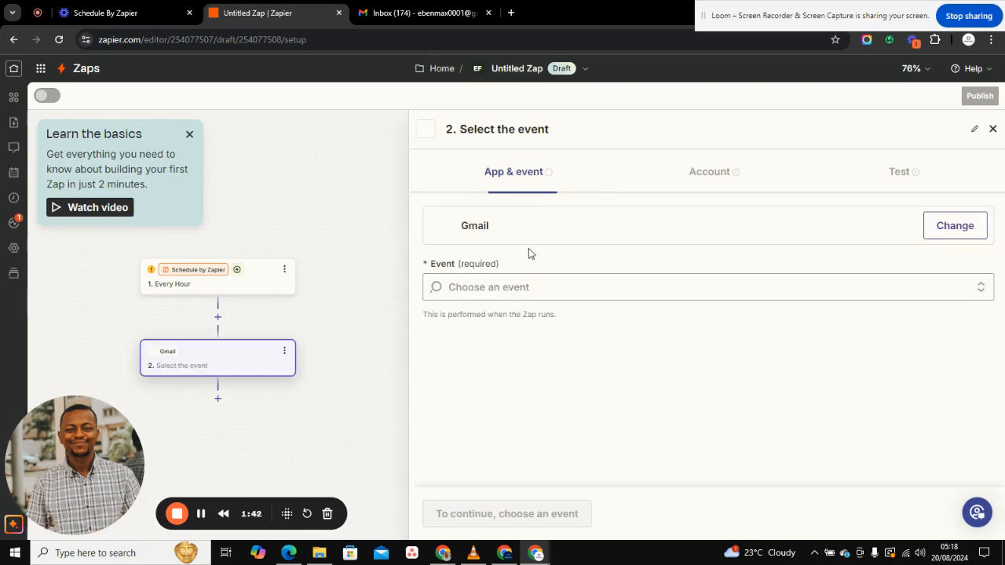
click(498, 283)
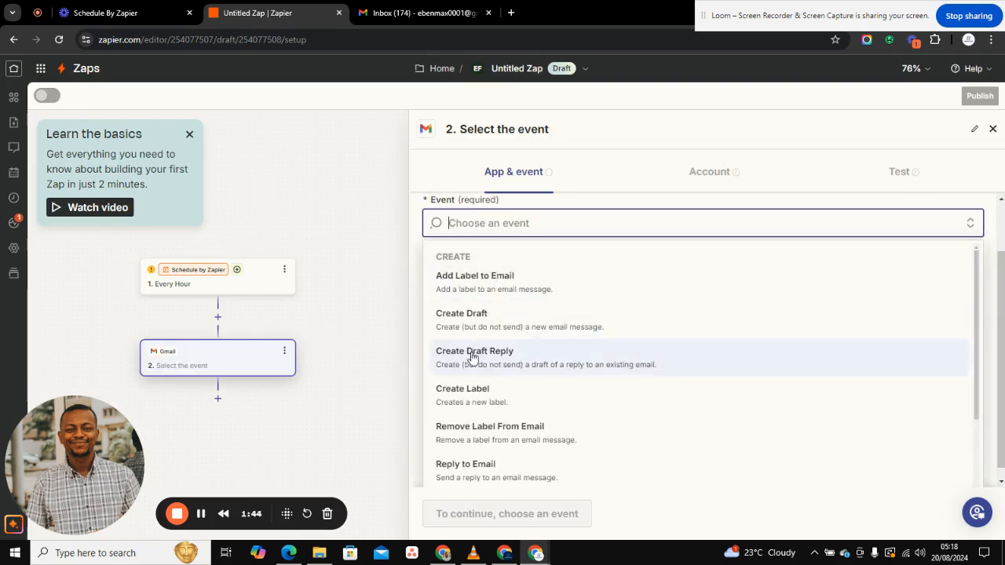
scroll(473, 469, down, 2)
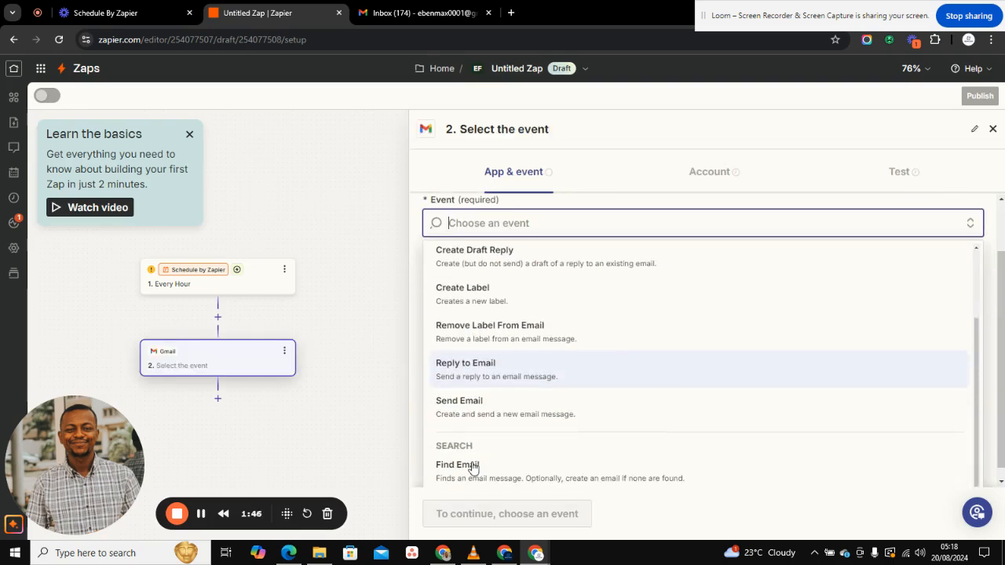
click(467, 398)
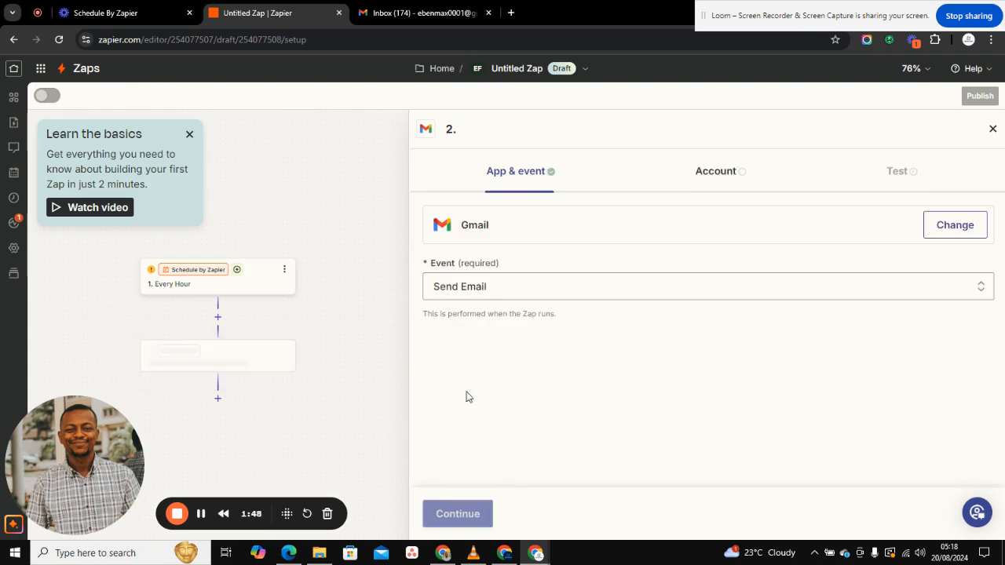
click(448, 512)
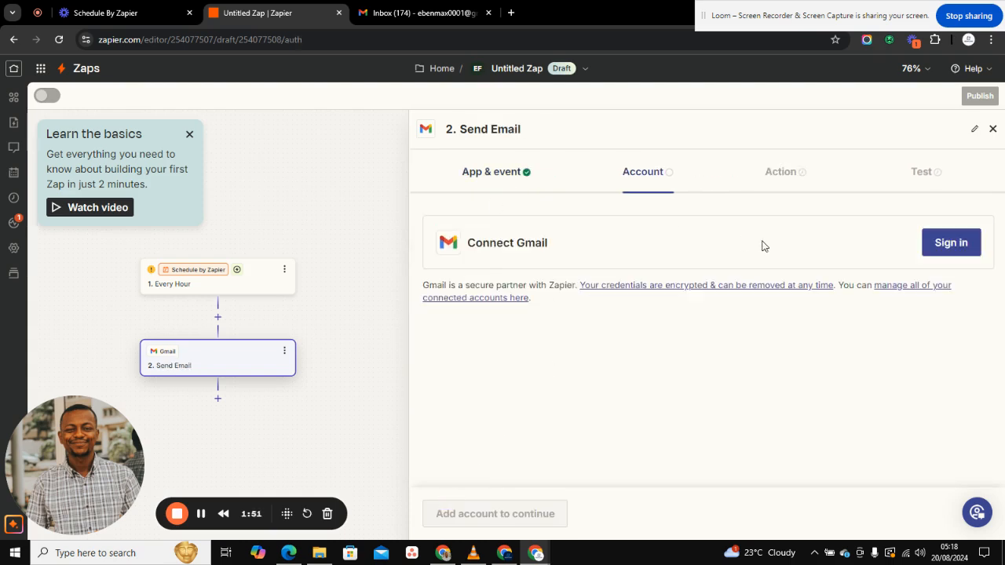
Step: Sign in with the Google account and allow Zapier to access Gmail
click(953, 243)
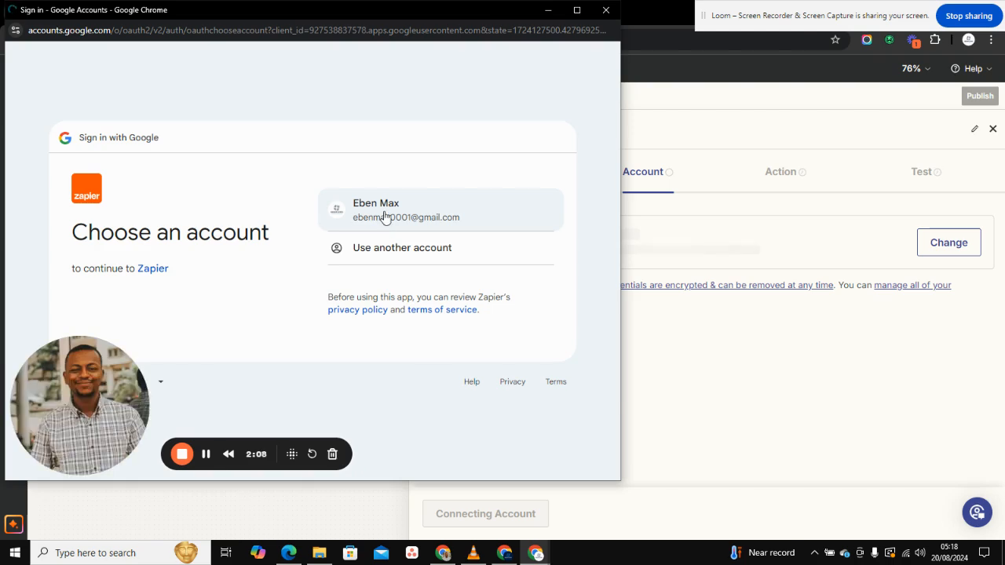
click(384, 218)
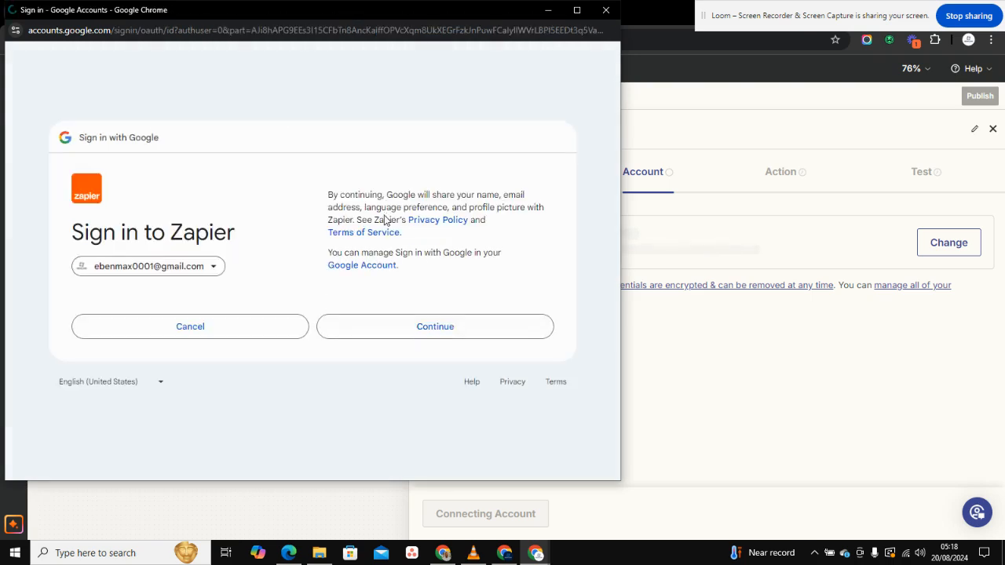
click(401, 334)
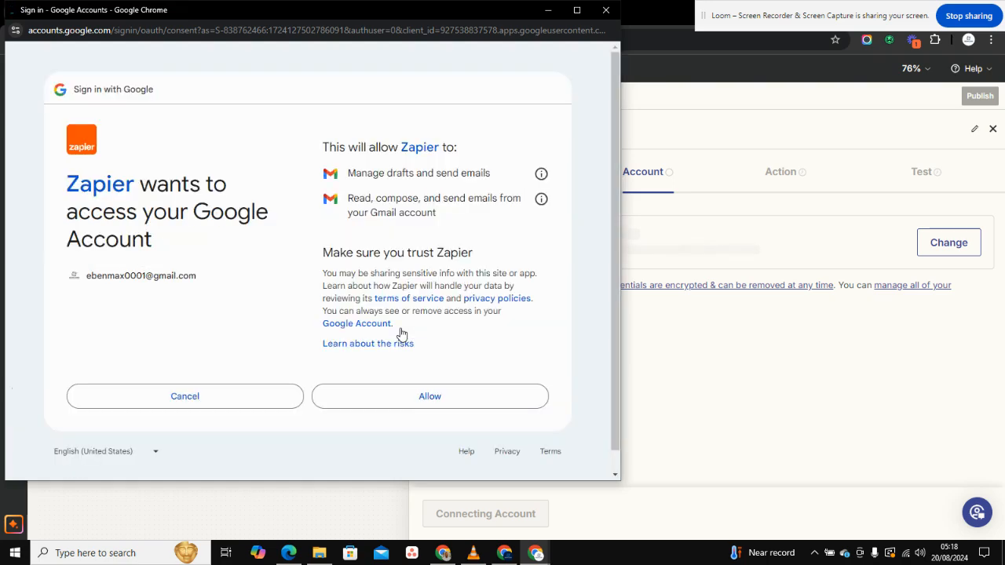
click(373, 406)
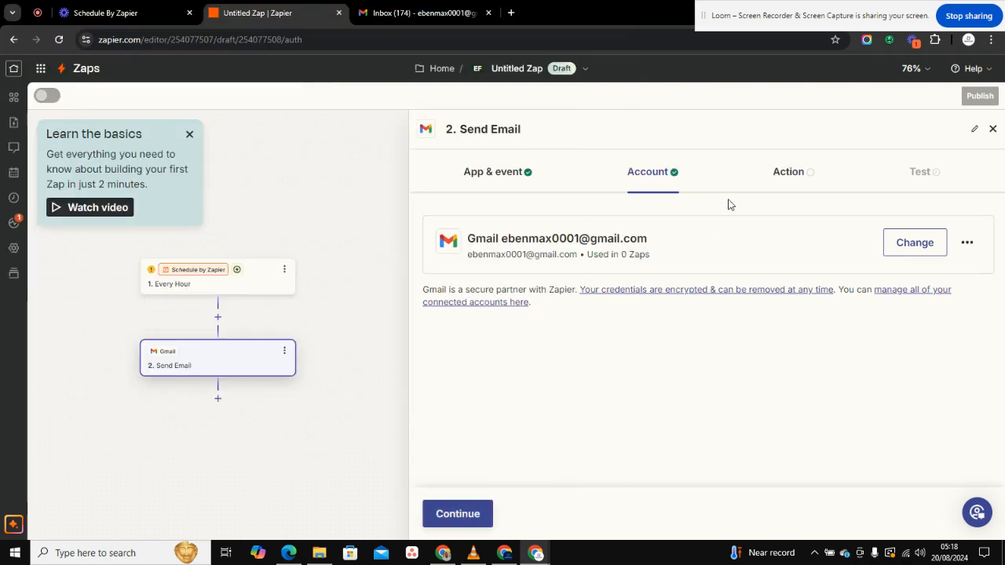
Step: Enter the signed-in Gmail address as the Send Email recipient, then return to the Every Hour trigger
click(787, 191)
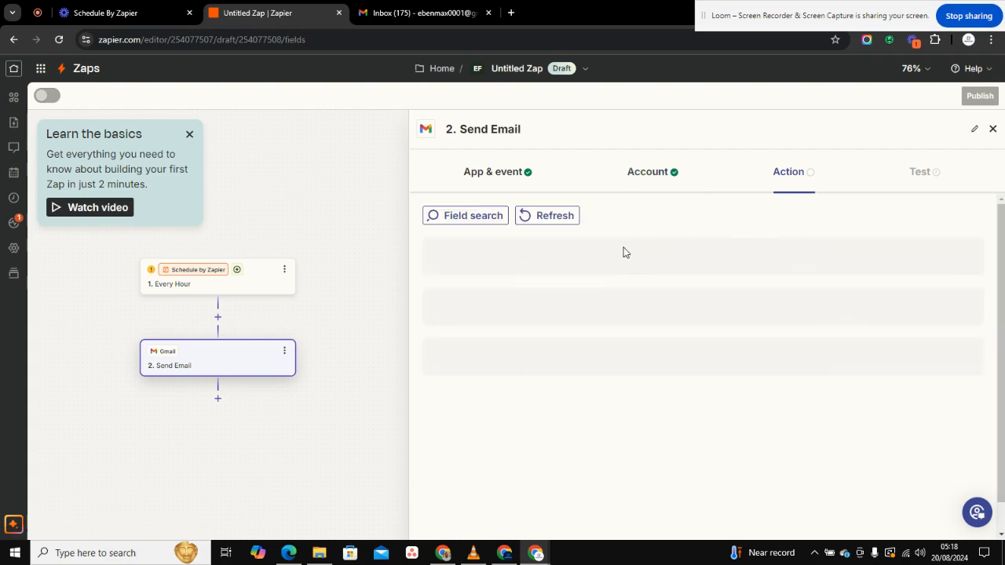
click(556, 267)
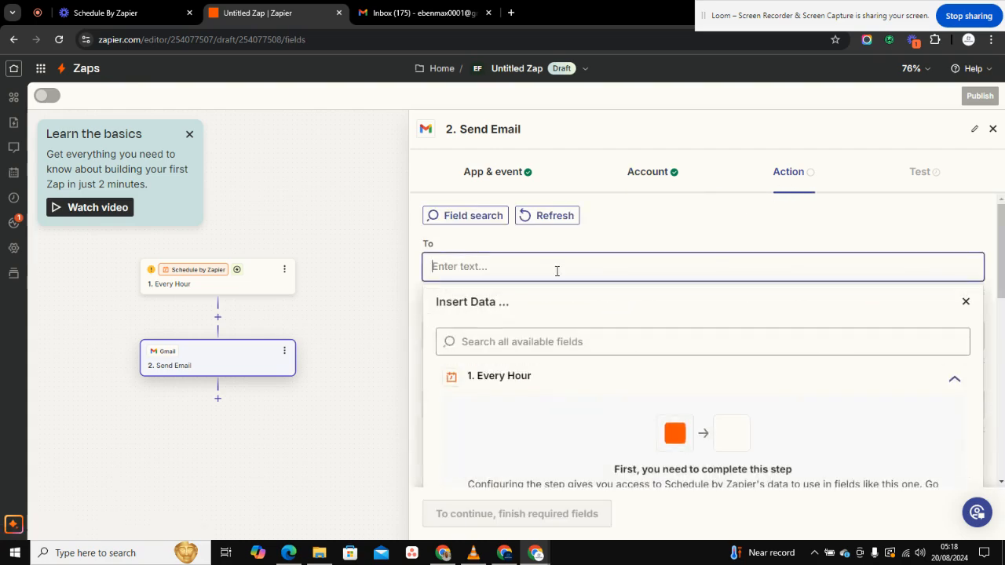
text(s)
key(BackSpace)
text(eben)
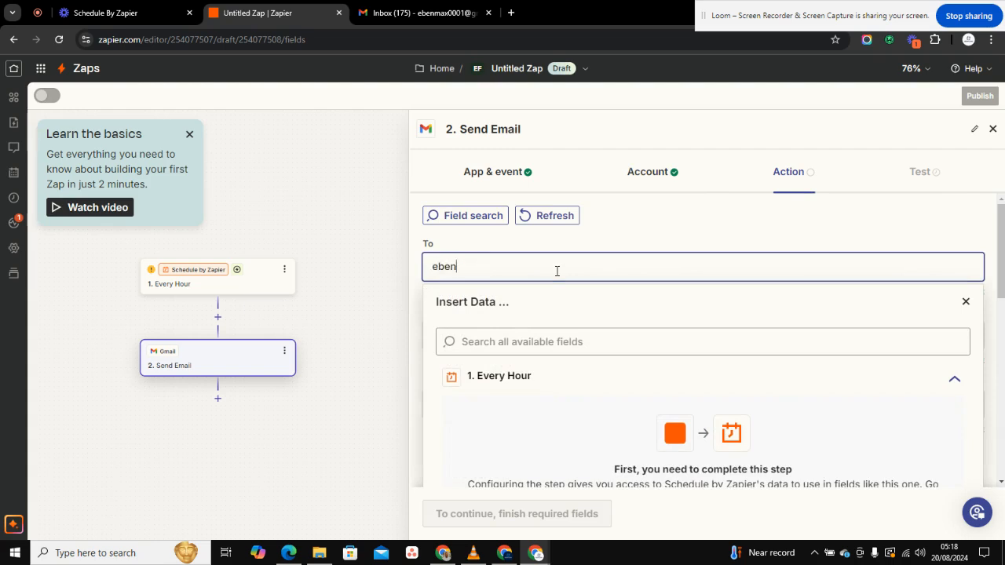
click(968, 40)
click(607, 260)
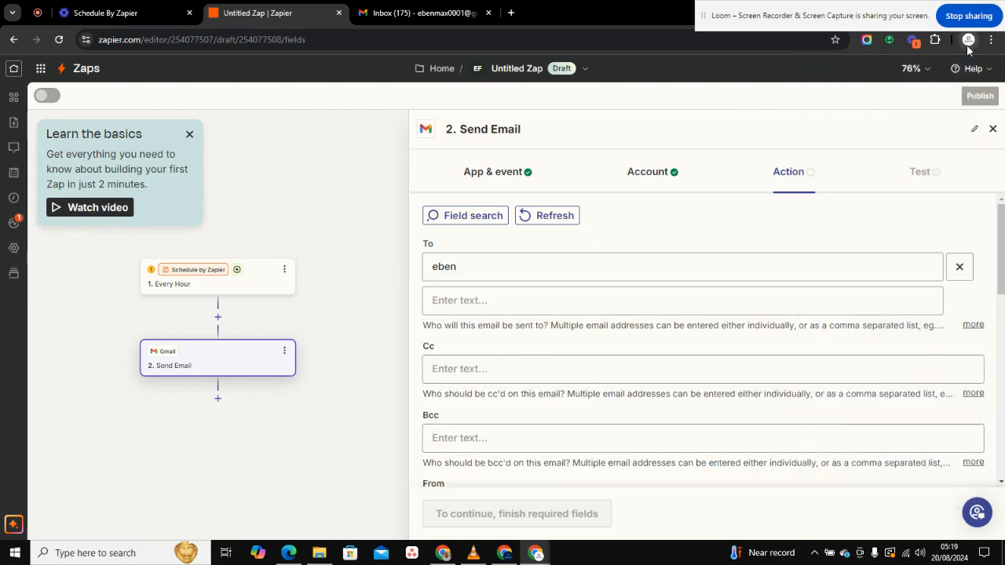
click(575, 264)
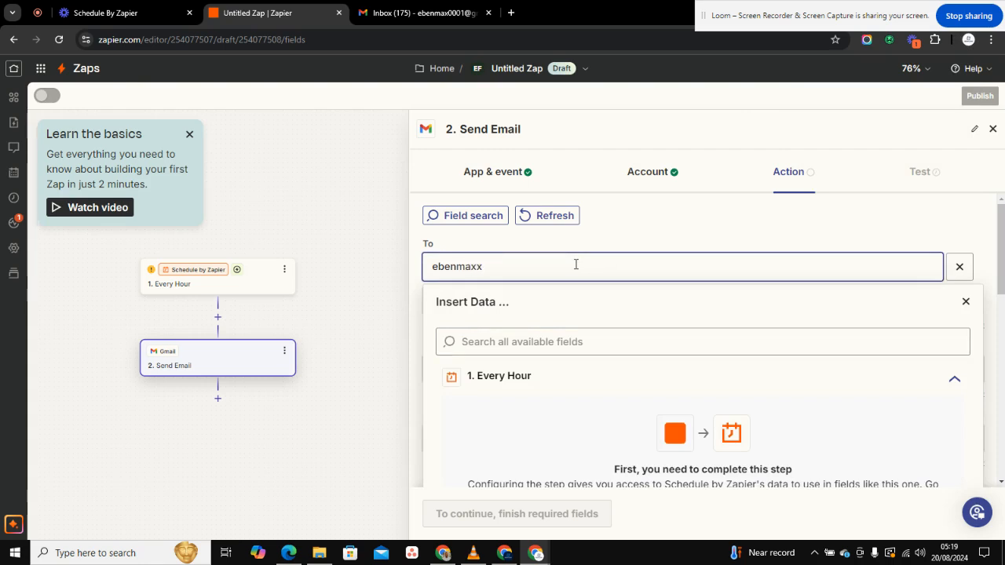
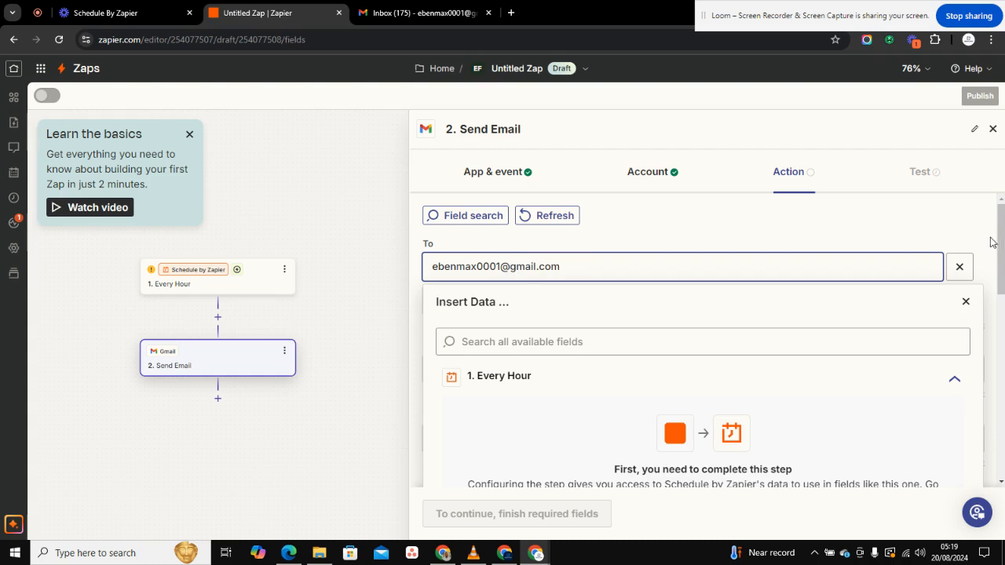
click(966, 301)
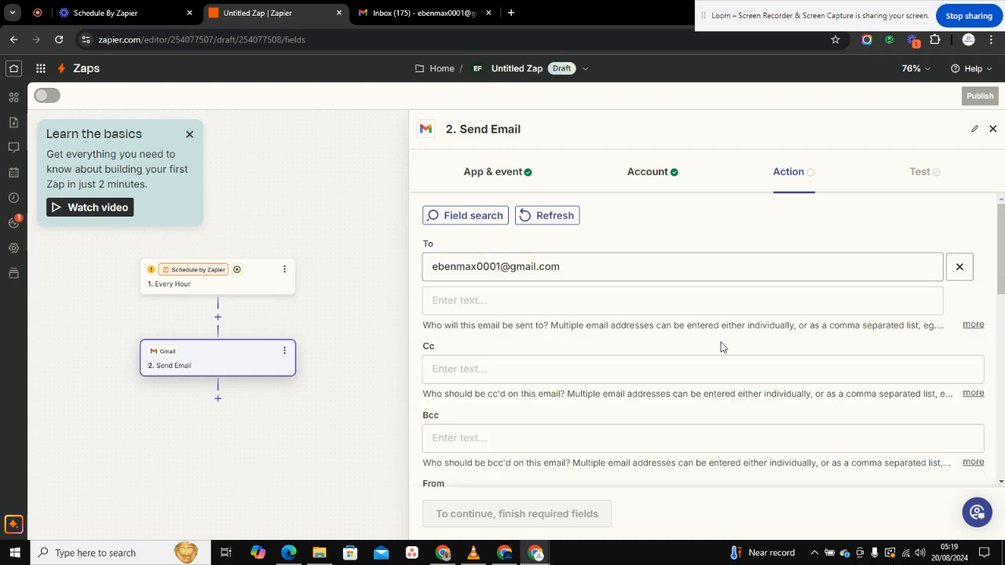
scroll(722, 348, down, 3)
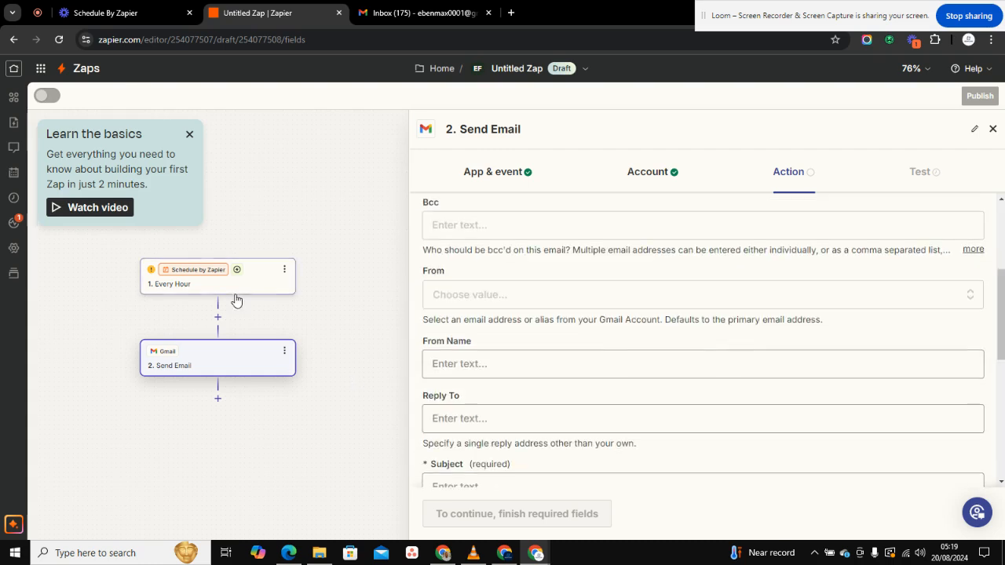
click(234, 293)
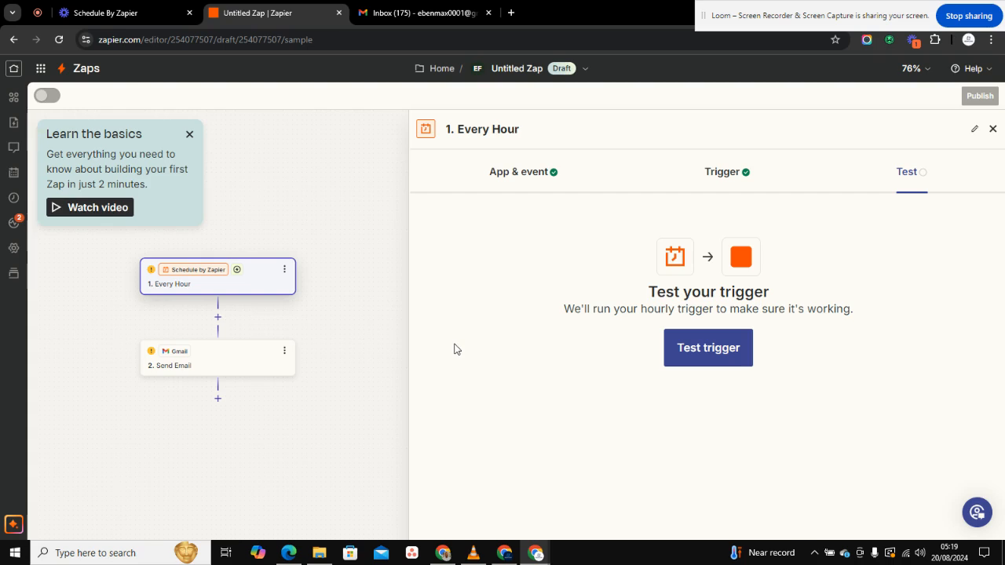
Step: Test the Every Hour trigger and continue with the found Hour A record
click(700, 347)
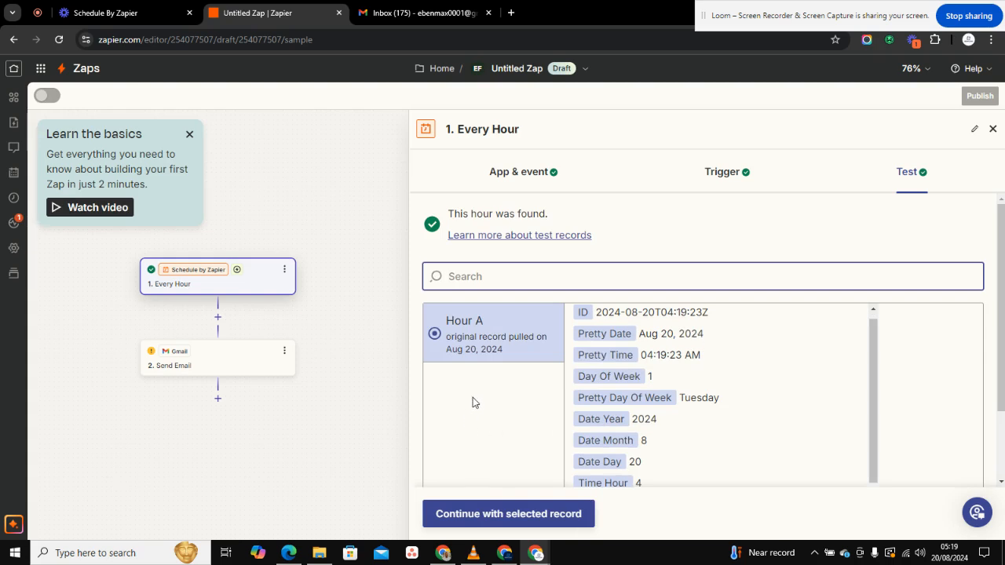
click(499, 514)
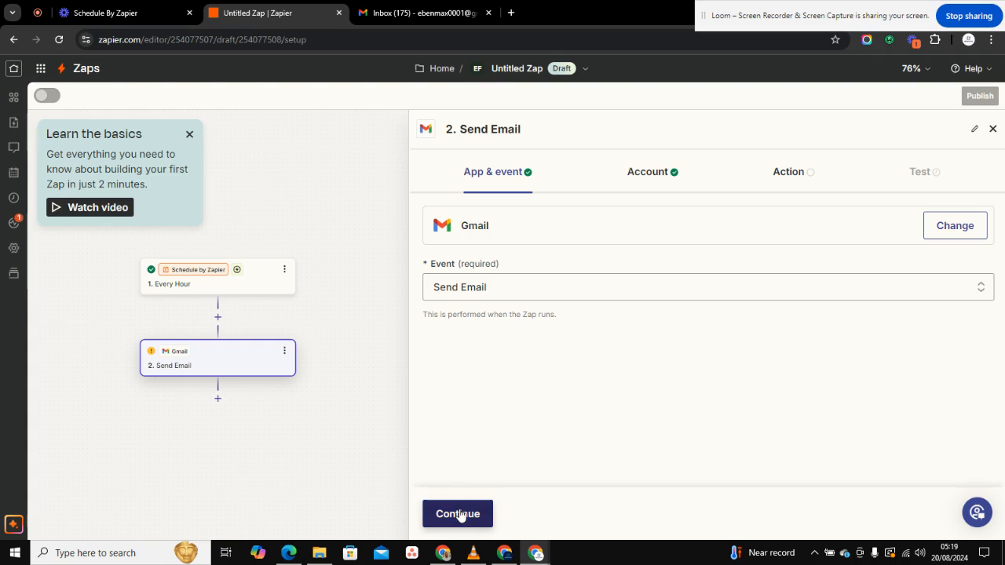
Step: Set the email subject to 'Check your CRM!'
click(460, 514)
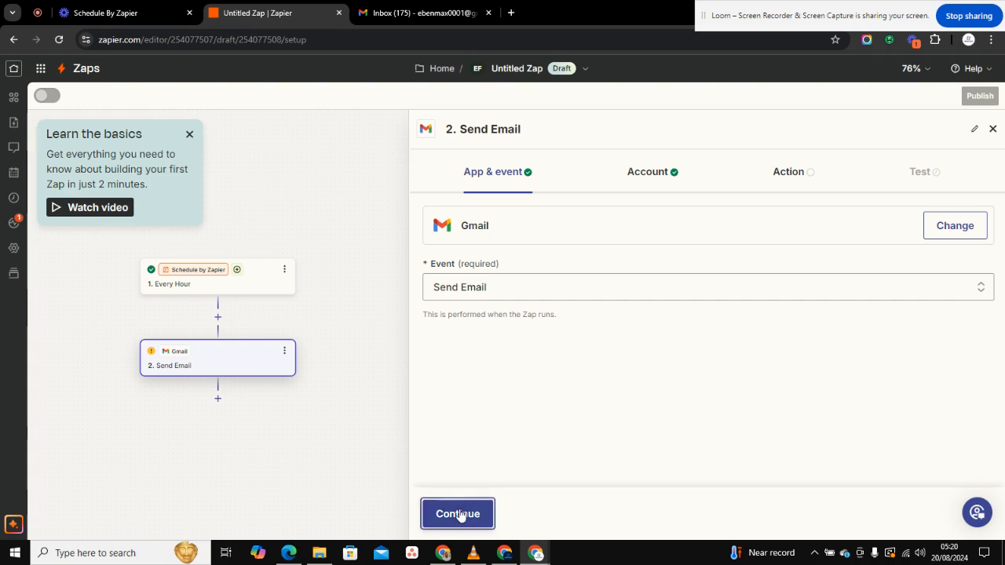
click(460, 512)
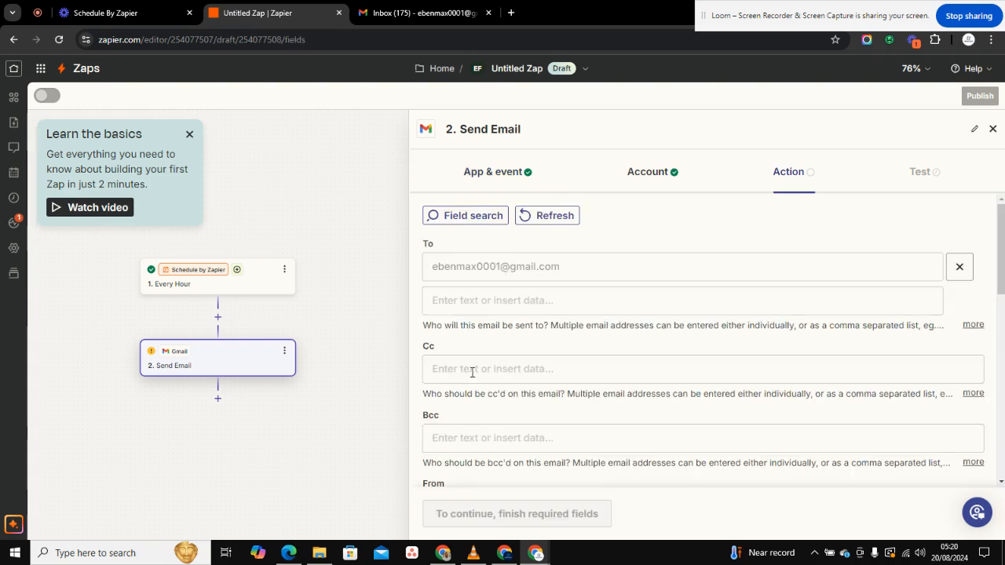
scroll(473, 366, down, 5)
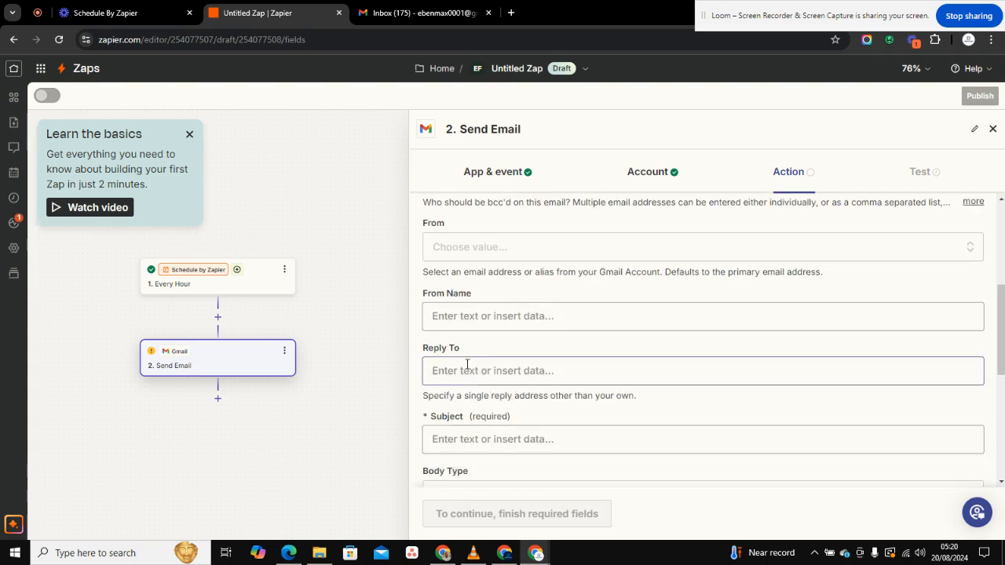
scroll(469, 354, down, 1)
scroll(469, 366, up, 1)
scroll(467, 364, down, 3)
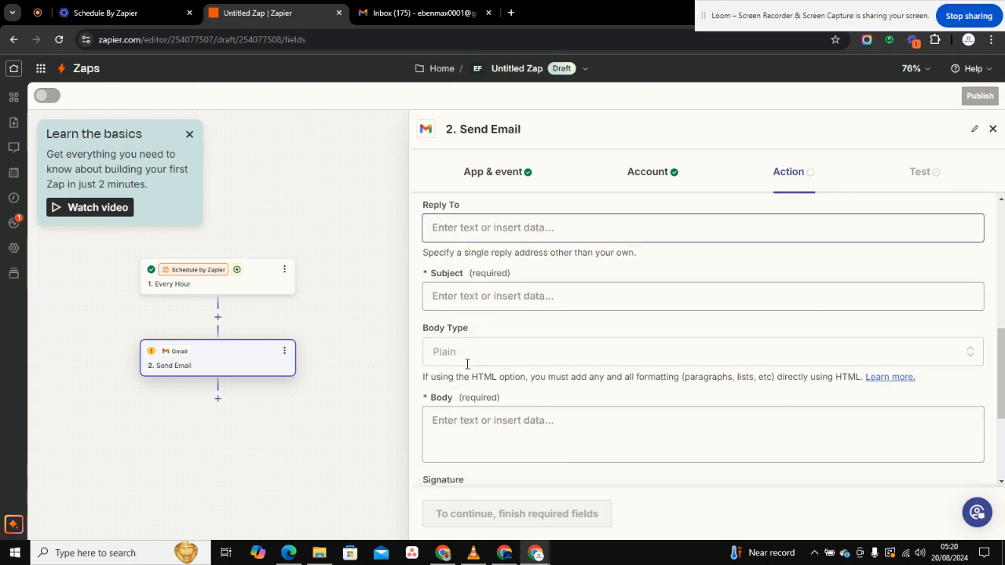
click(471, 292)
text(C)
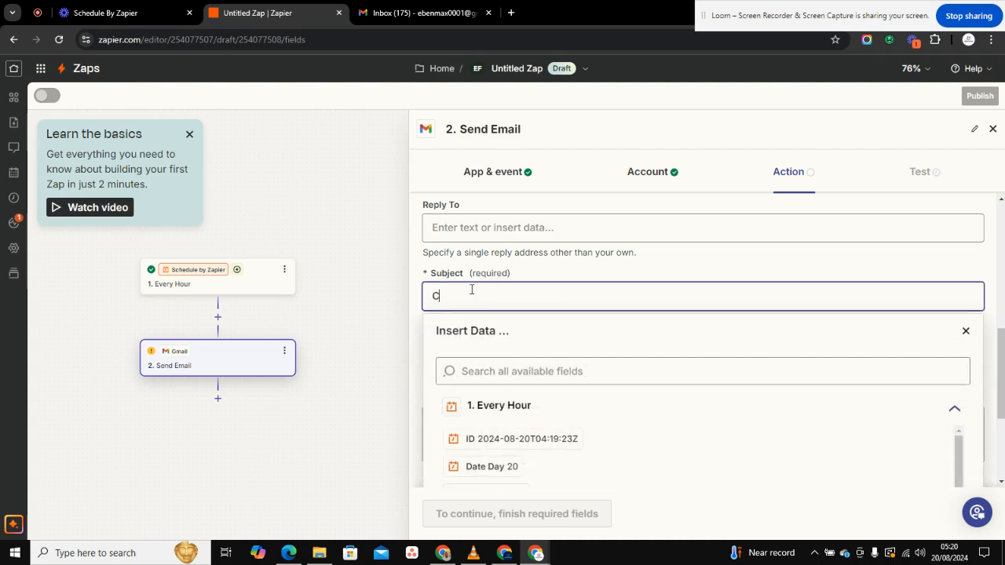
text(heck your CRM?)
key(BackSpace)
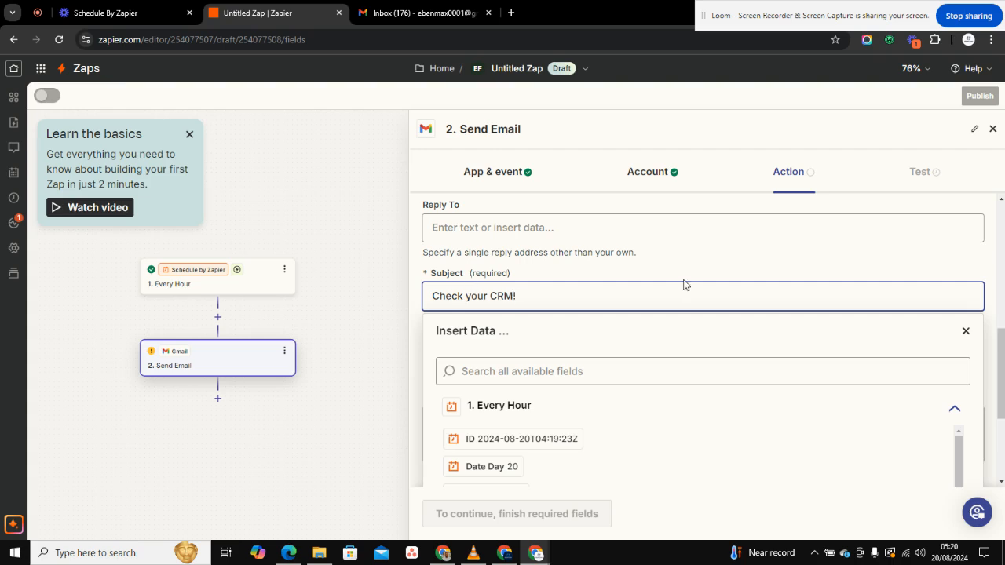
Step: Write the body 'Hello A' / 'It is time to check your CRM and work your lead'
scroll(855, 350, down, 3)
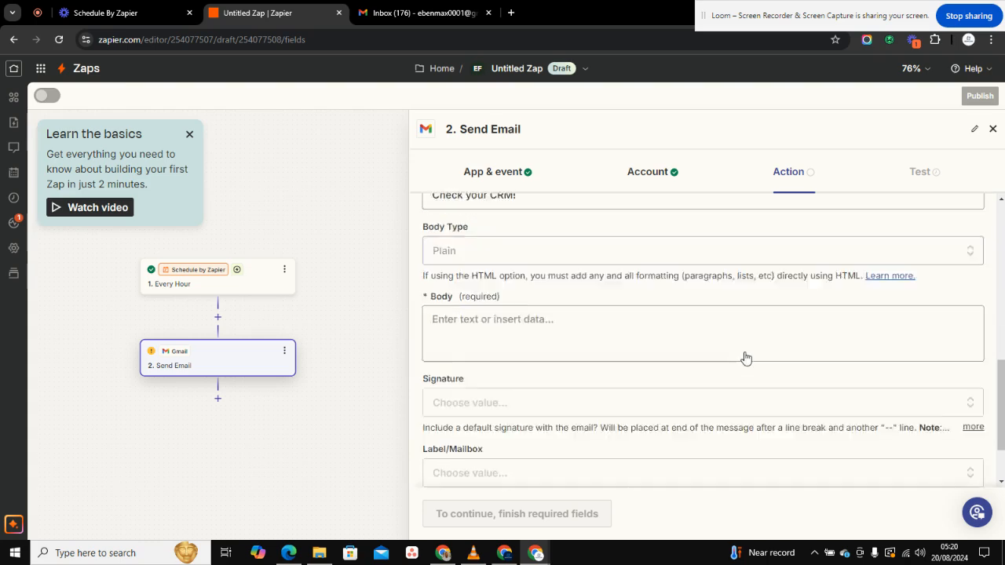
click(567, 239)
text(Hello AYB,)
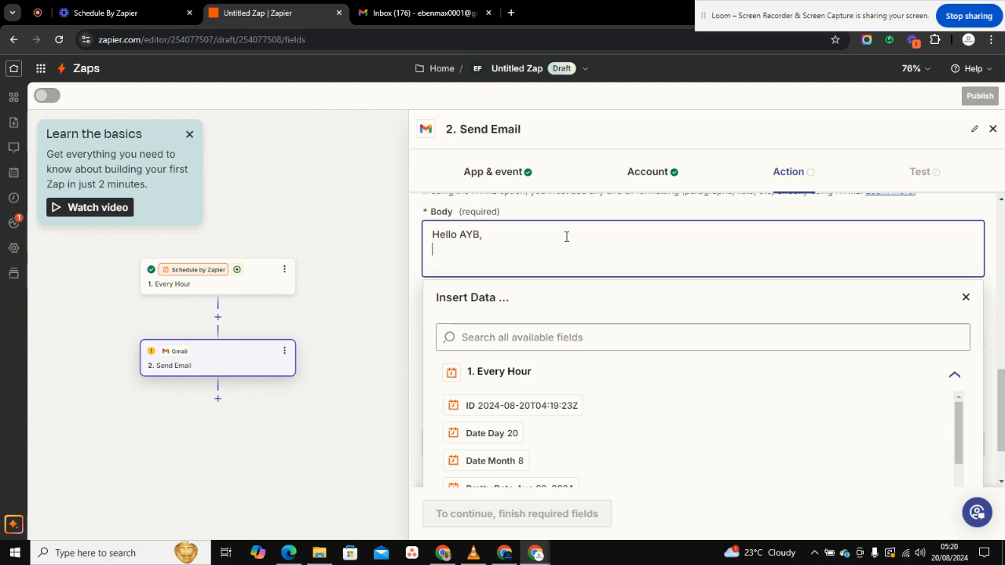
key(Return)
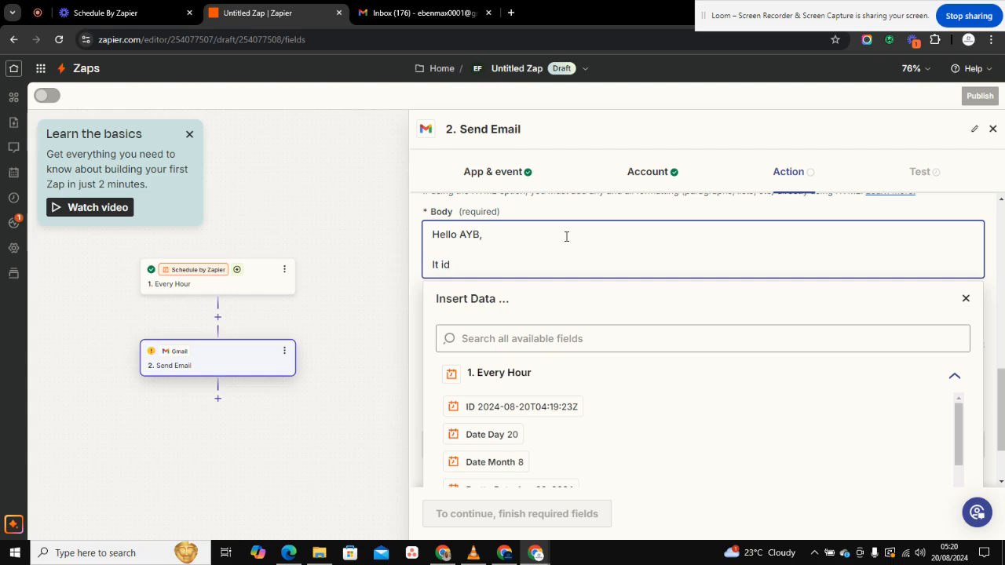
text(It is time to check your CRM an)
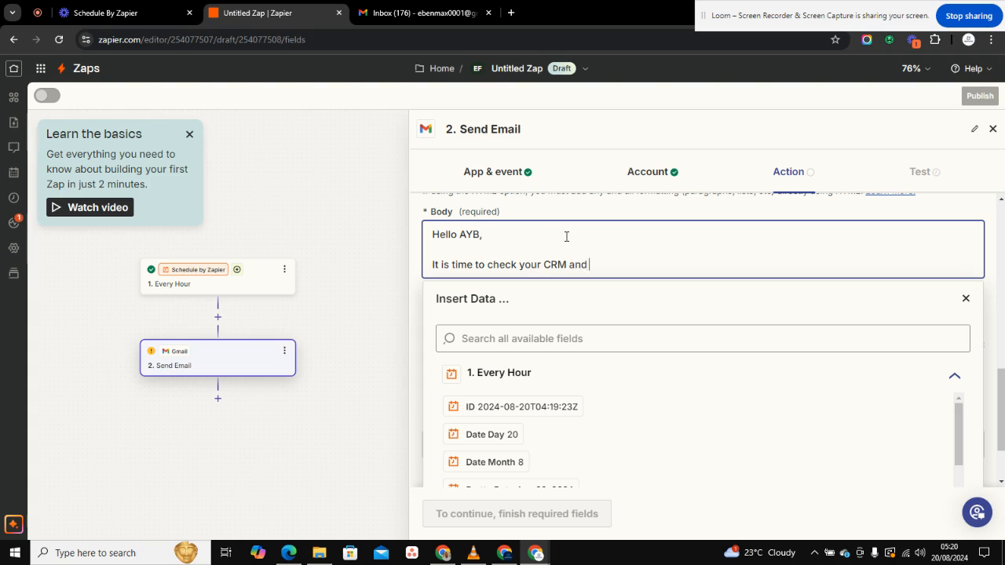
text(d work your leads)
click(966, 298)
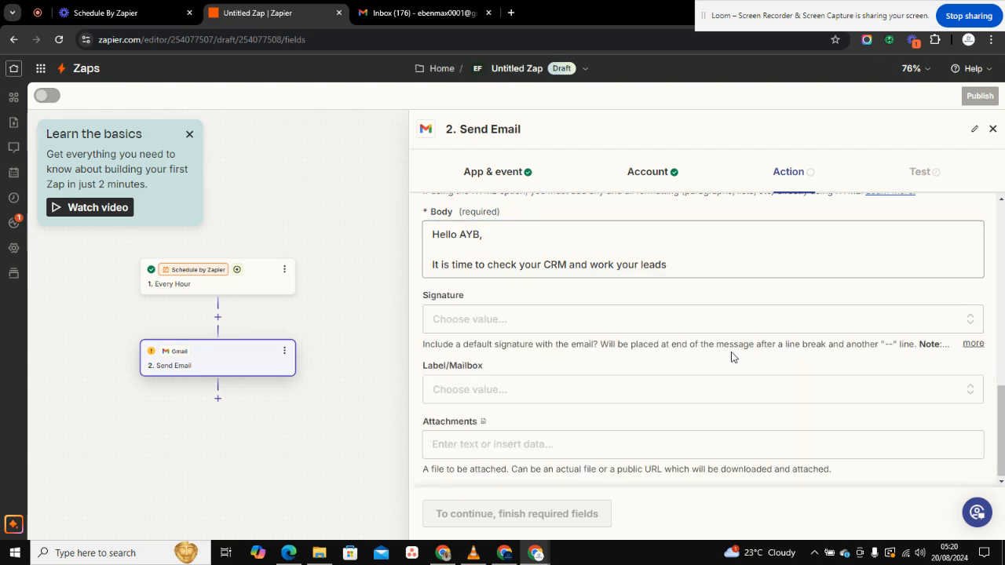
Step: Apply the CHAT and INBOX labels to the email and proceed to testing
click(564, 385)
scroll(577, 347, down, 2)
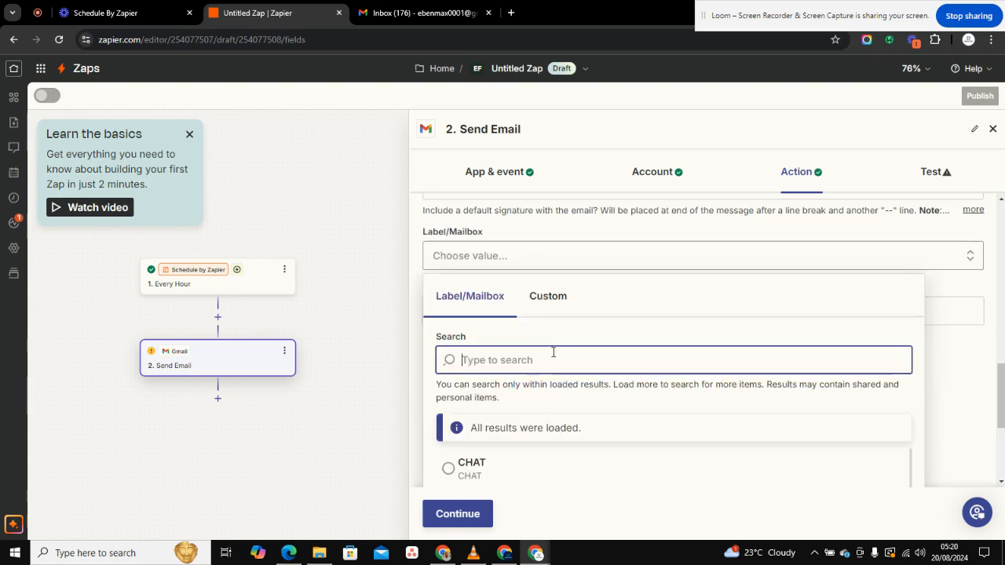
click(493, 471)
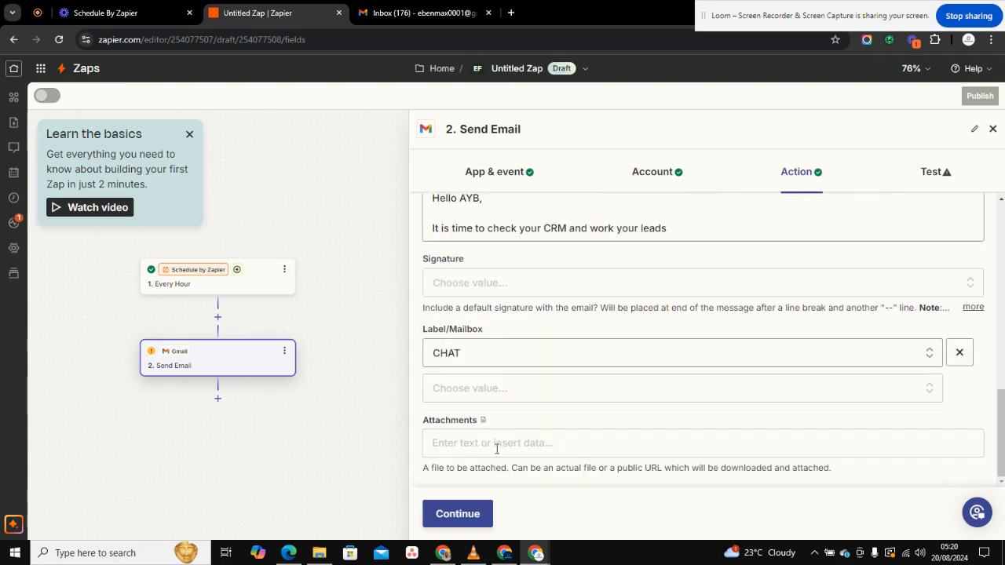
click(494, 357)
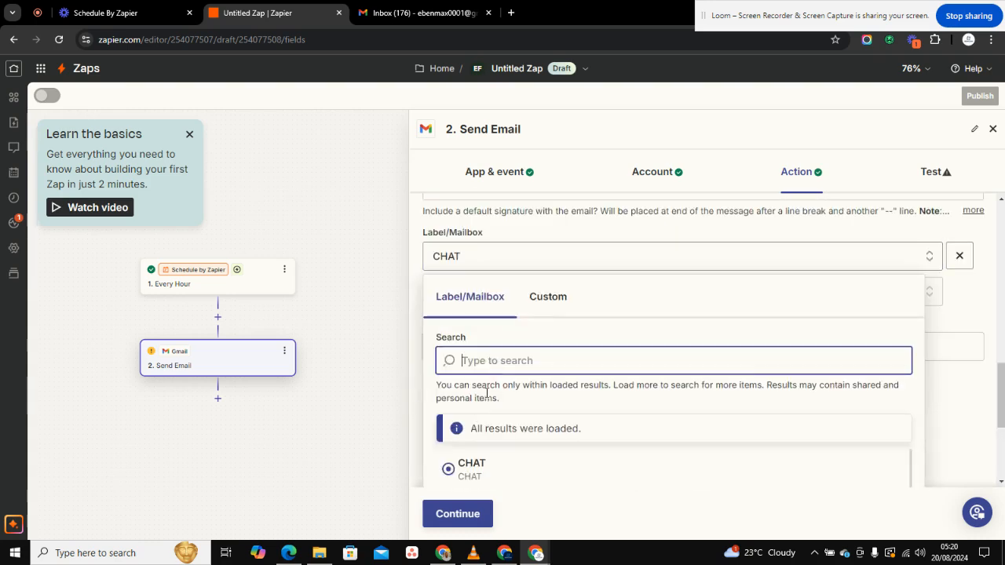
scroll(475, 461, down, 4)
scroll(474, 463, down, 5)
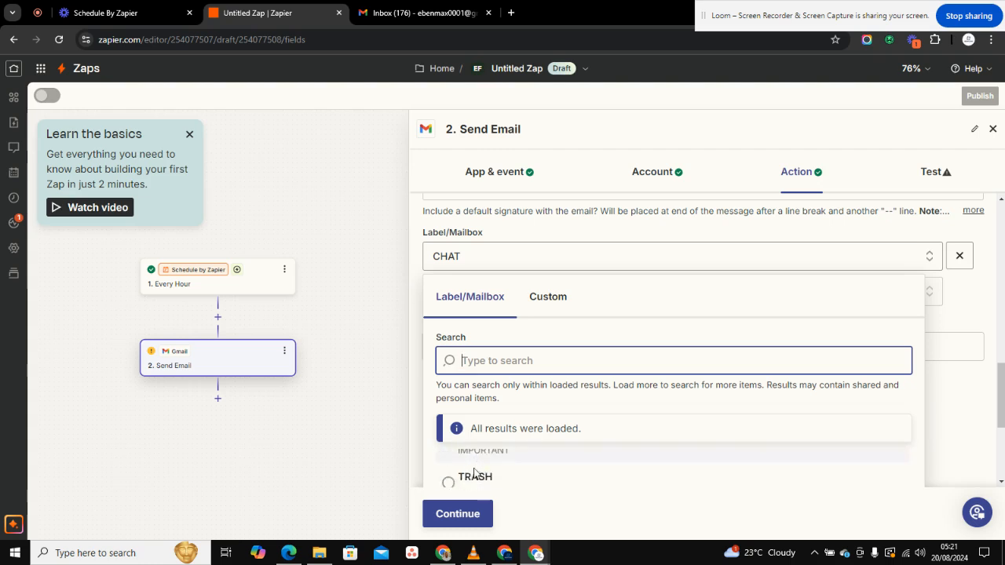
click(474, 468)
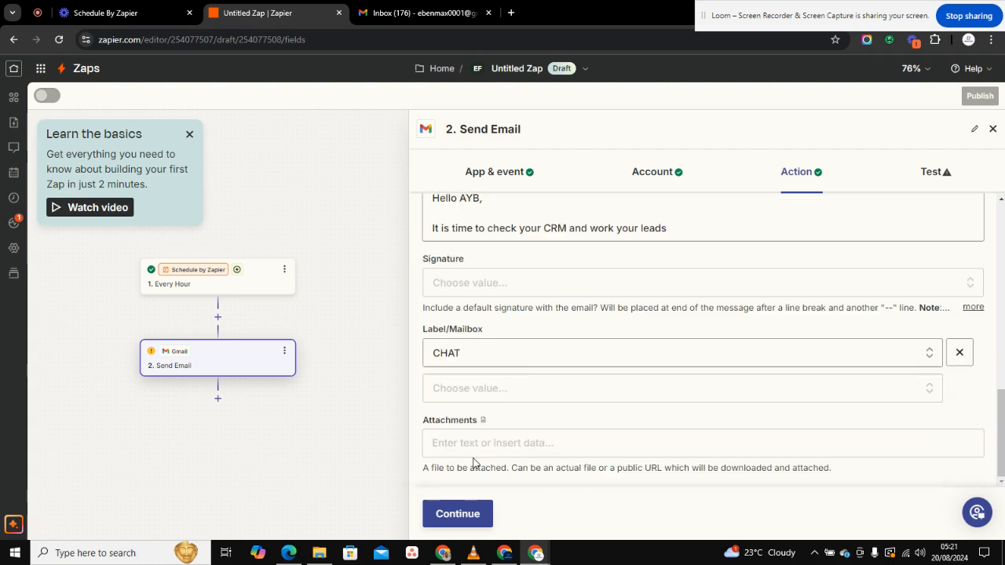
click(457, 514)
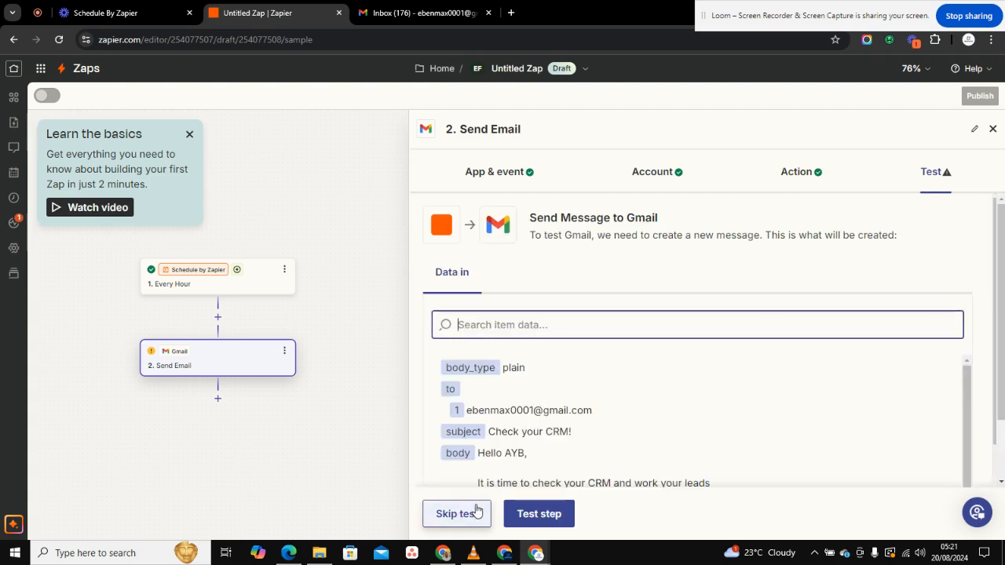
Step: Test the Send Email step to send a sample message, then switch to Gmail
click(523, 514)
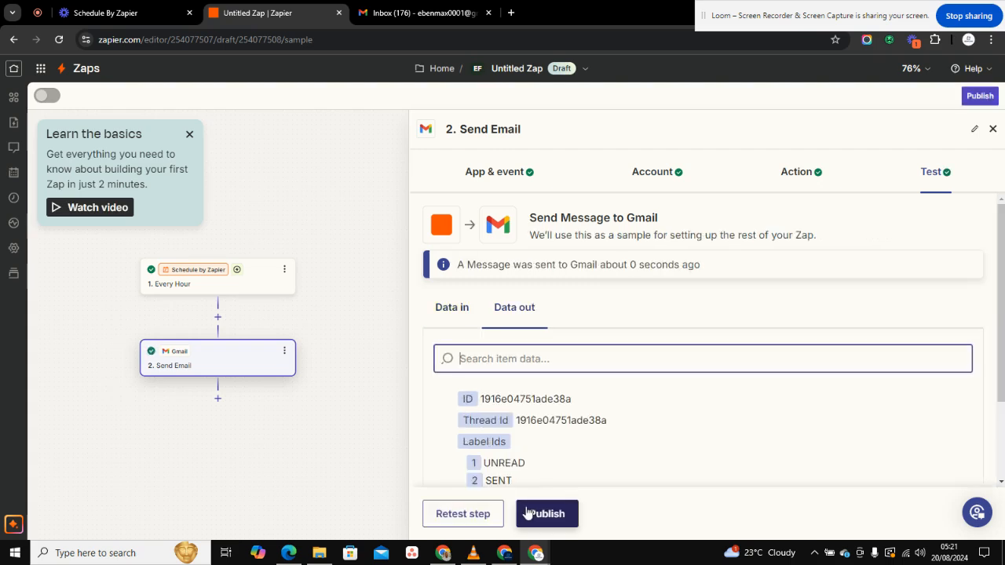
click(417, 9)
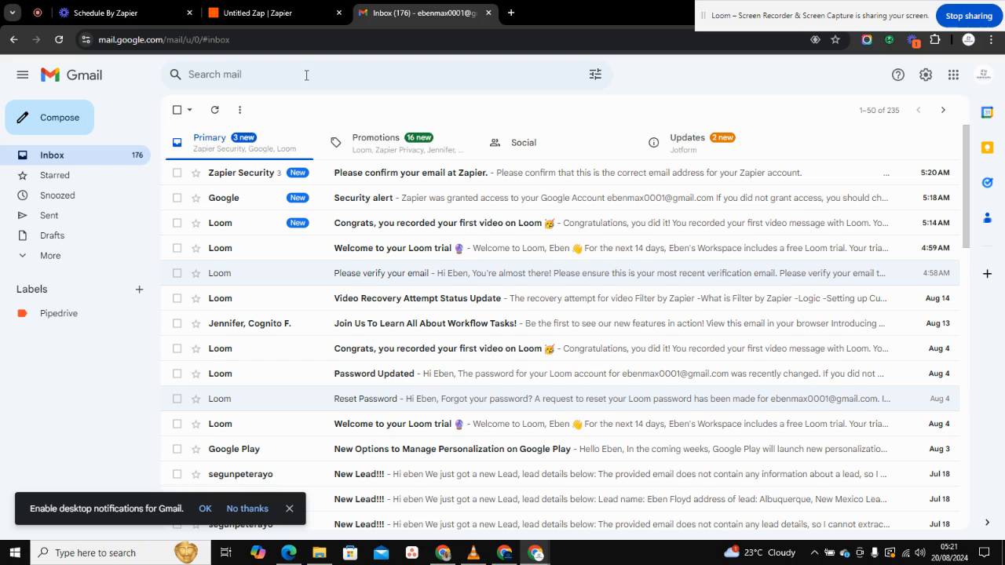
Step: Refresh Gmail, open the 'Check your CRM!' test email, and return to the Zap editor
click(214, 114)
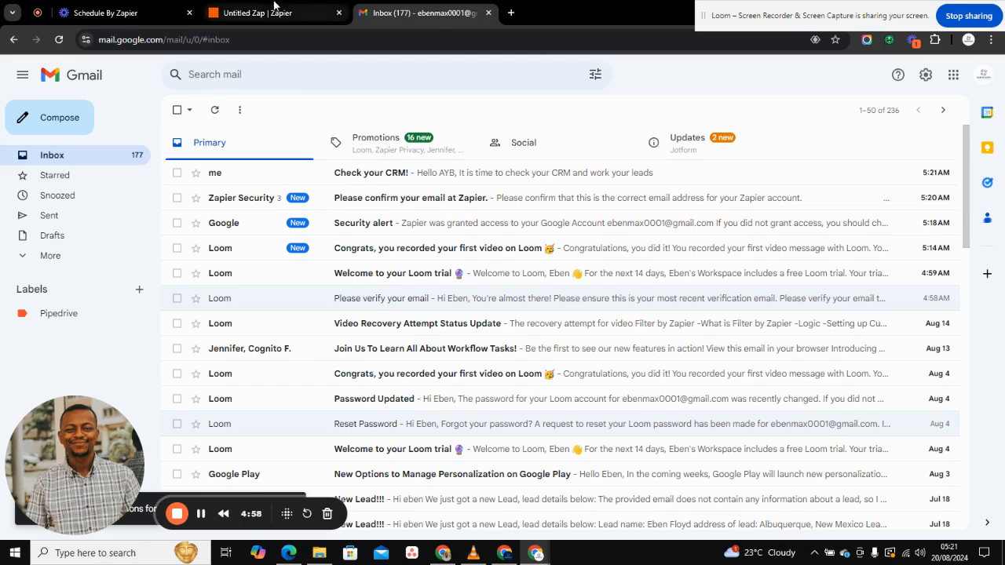
click(314, 173)
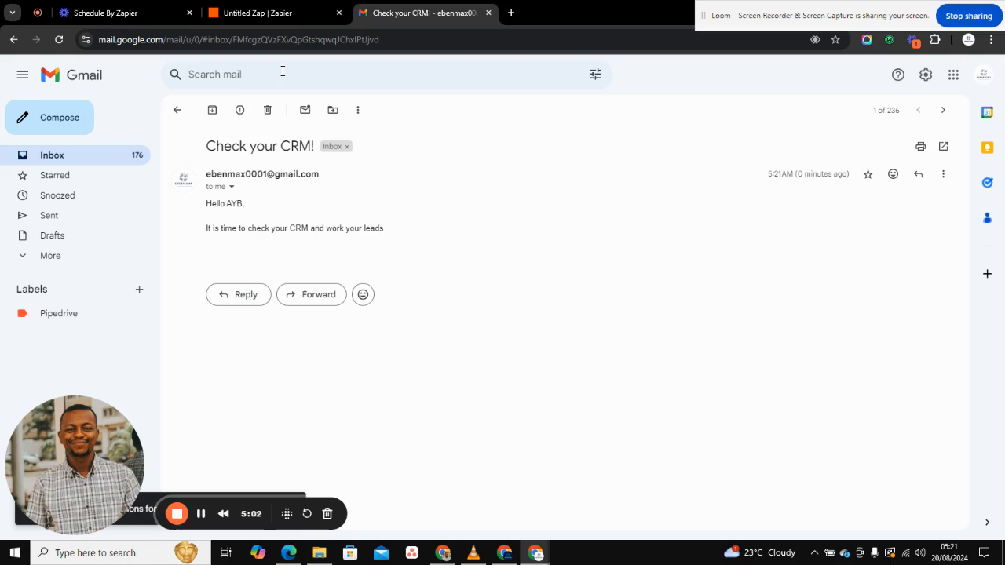
click(259, 13)
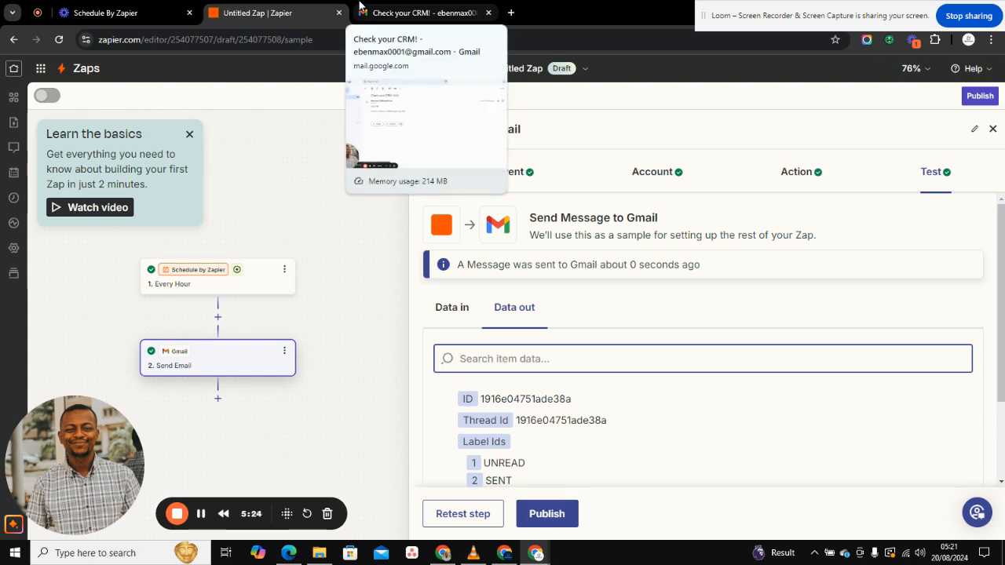
Step: Insert a Filter by Zapier step between the trigger and the Gmail action, then reopen the trigger
click(219, 319)
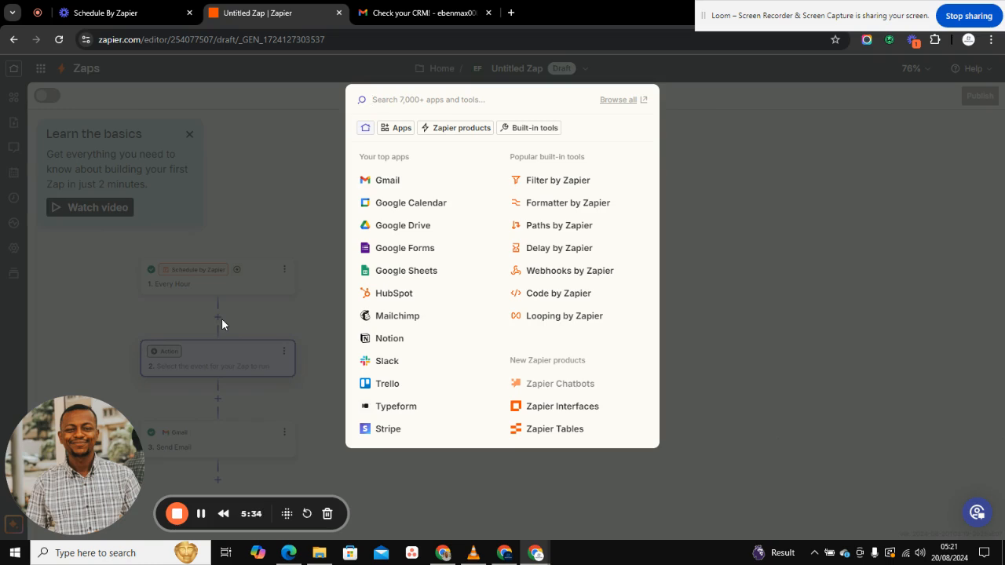
click(534, 183)
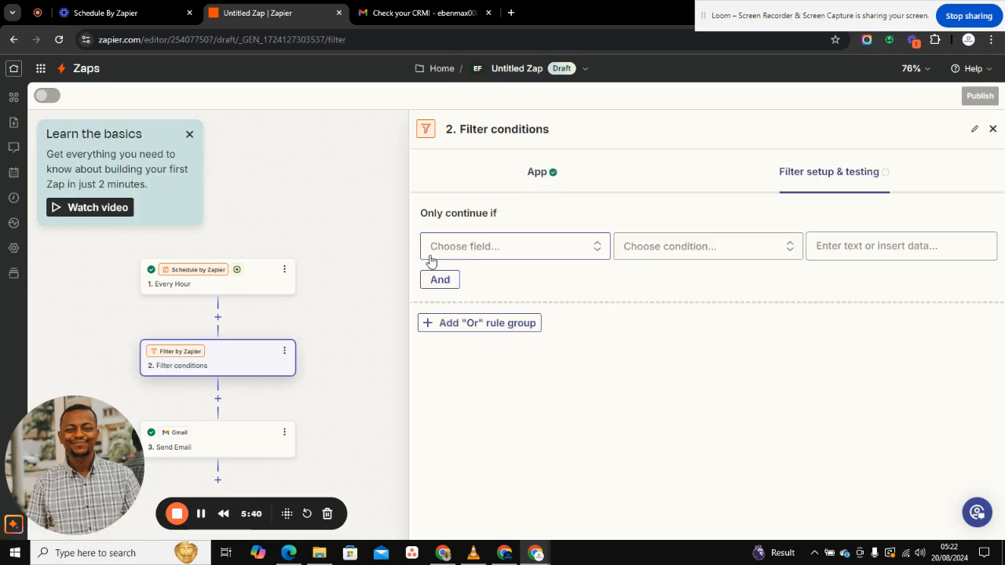
click(244, 279)
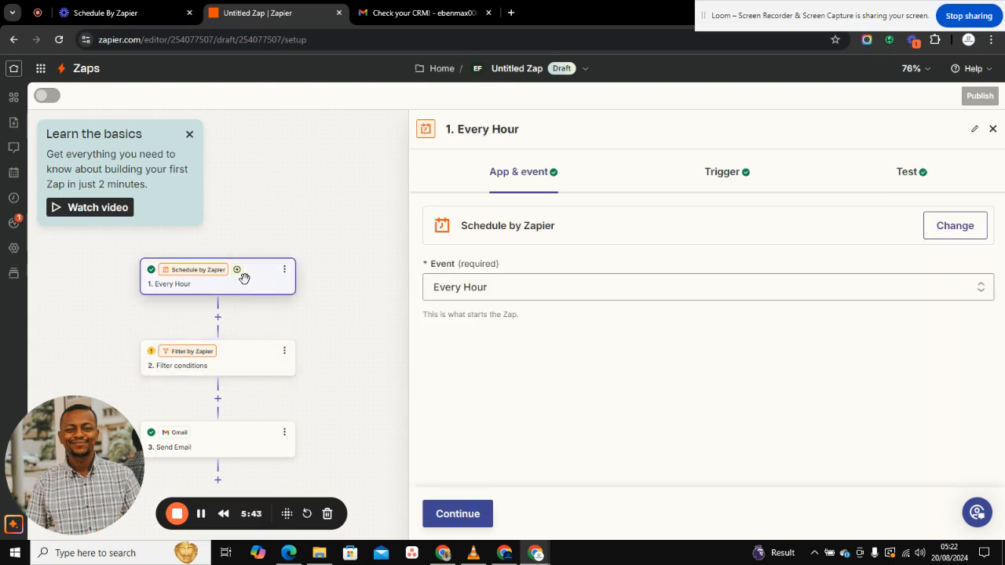
Step: Change the schedule trigger's event from Every Hour to Every Day and continue
click(519, 286)
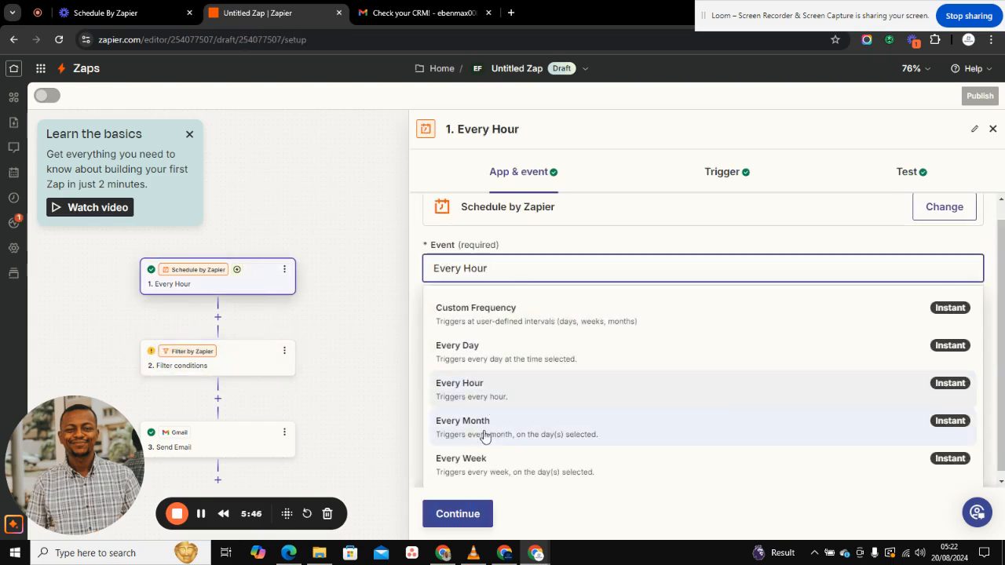
click(478, 458)
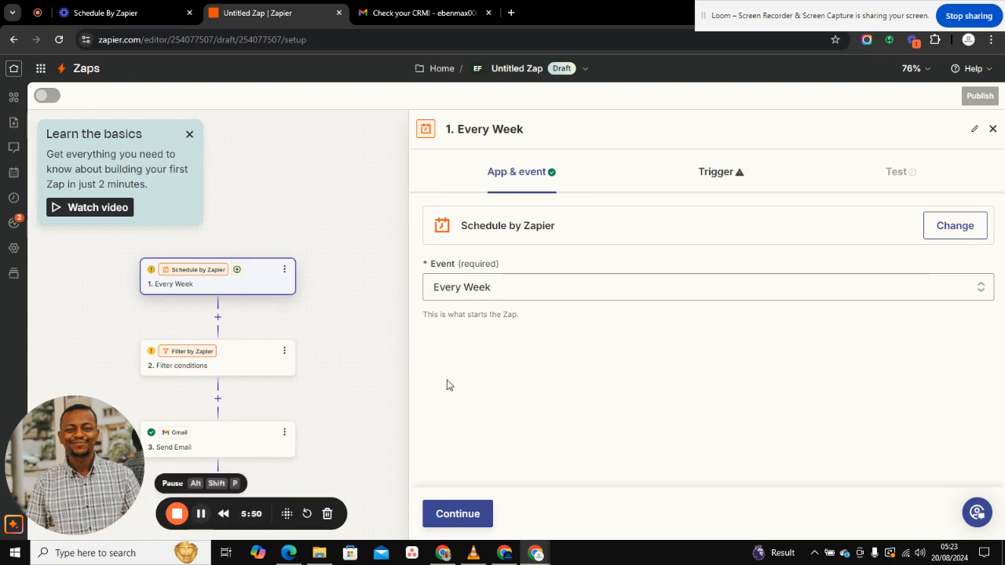
click(542, 282)
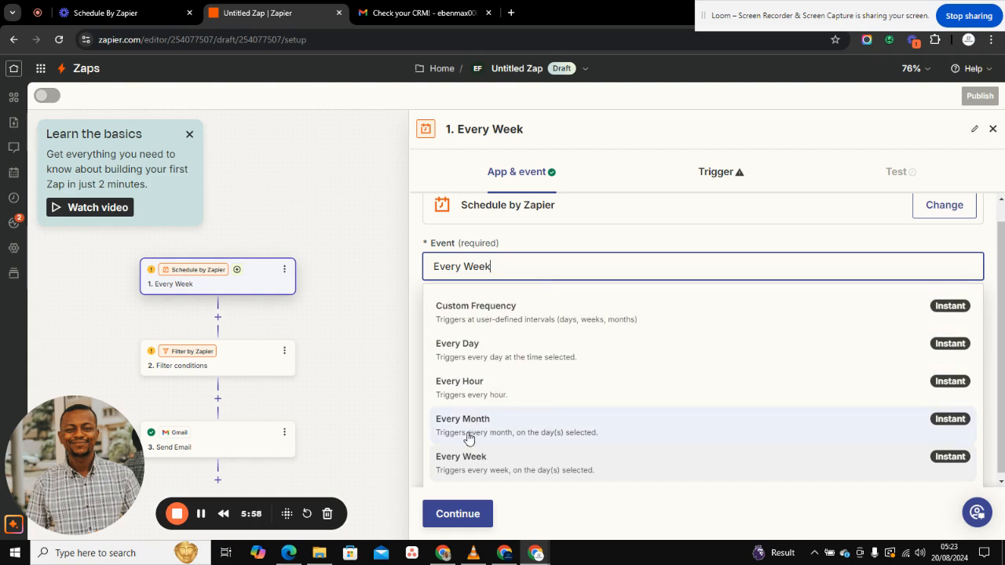
click(478, 361)
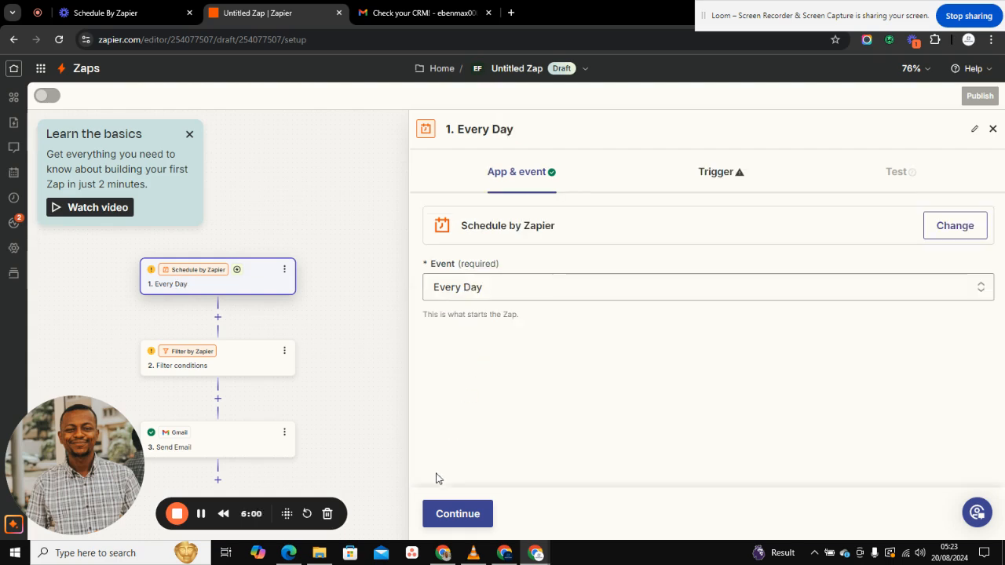
click(454, 520)
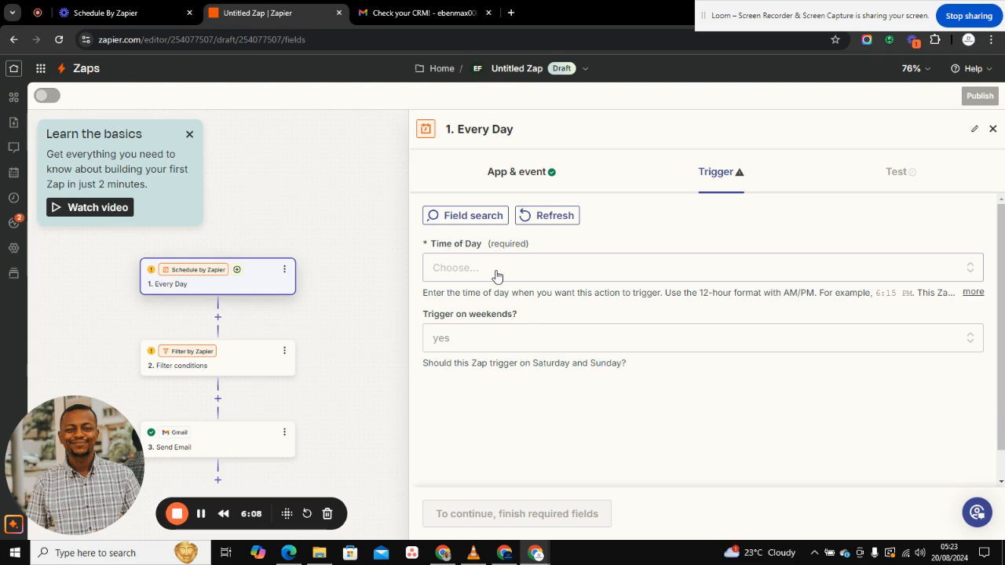
Step: Choose 12:00 PM as the Every Day trigger's Time of Day
click(497, 271)
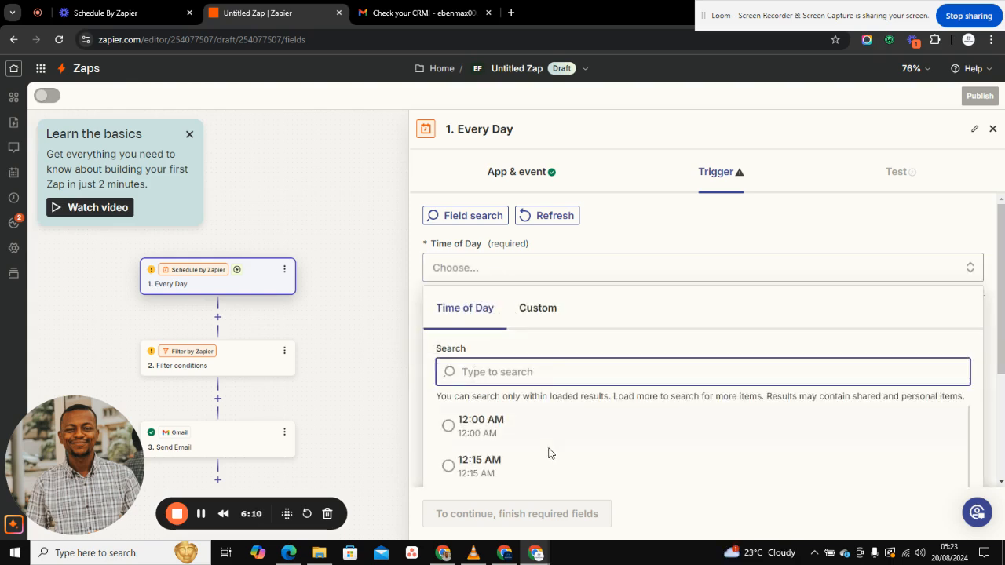
scroll(541, 458, down, 1)
scroll(542, 458, down, 7)
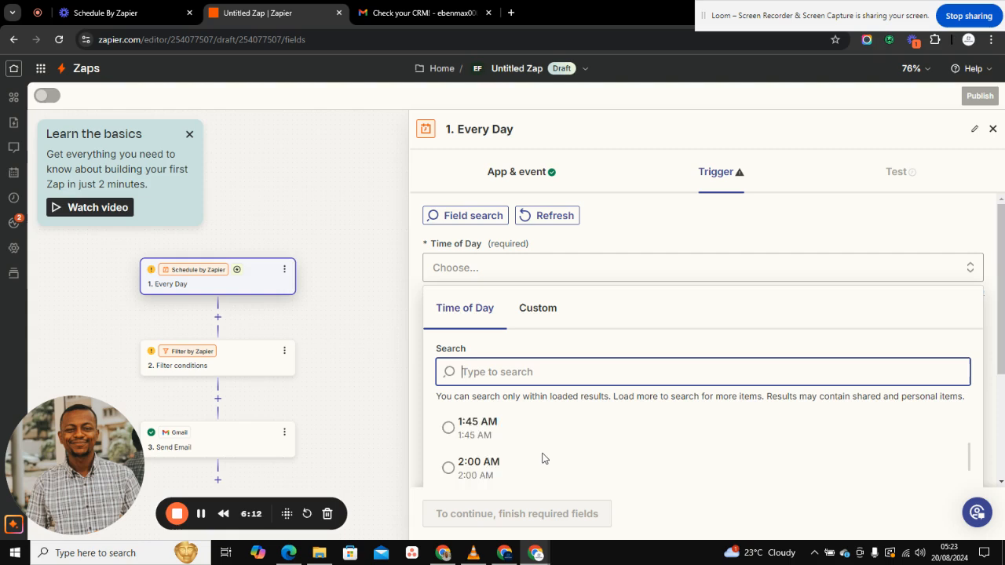
scroll(542, 462, down, 4)
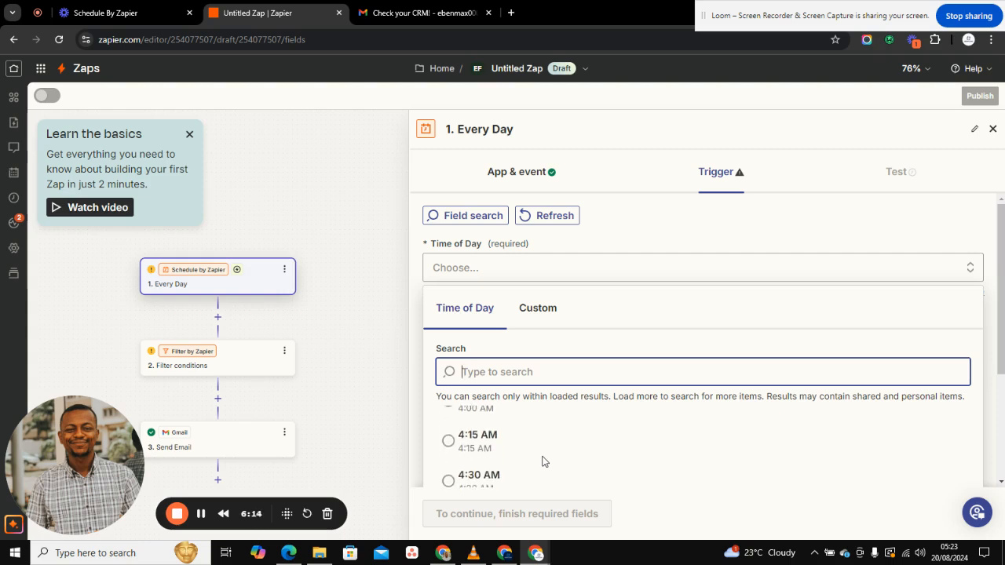
scroll(542, 461, down, 4)
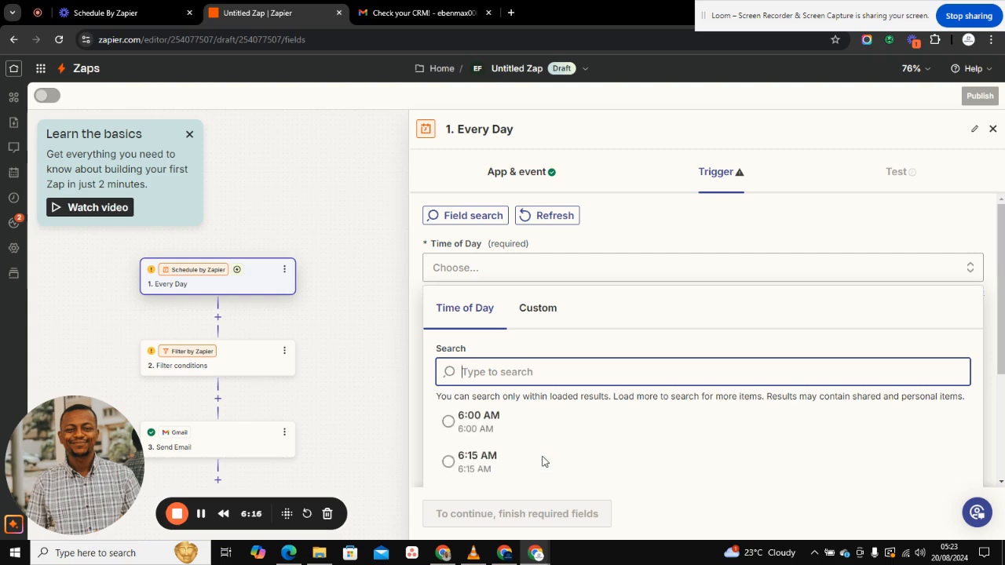
scroll(541, 462, down, 6)
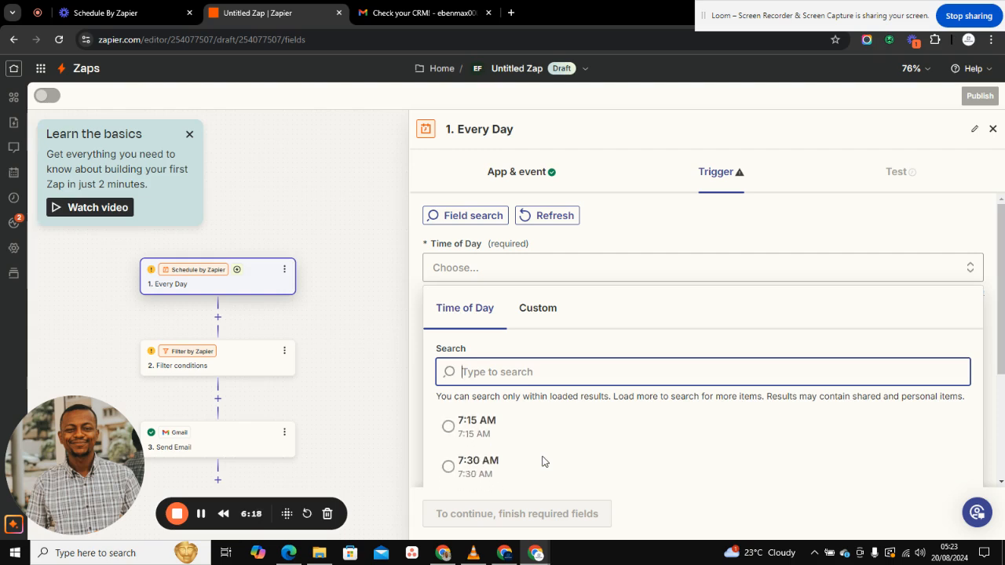
scroll(542, 462, down, 4)
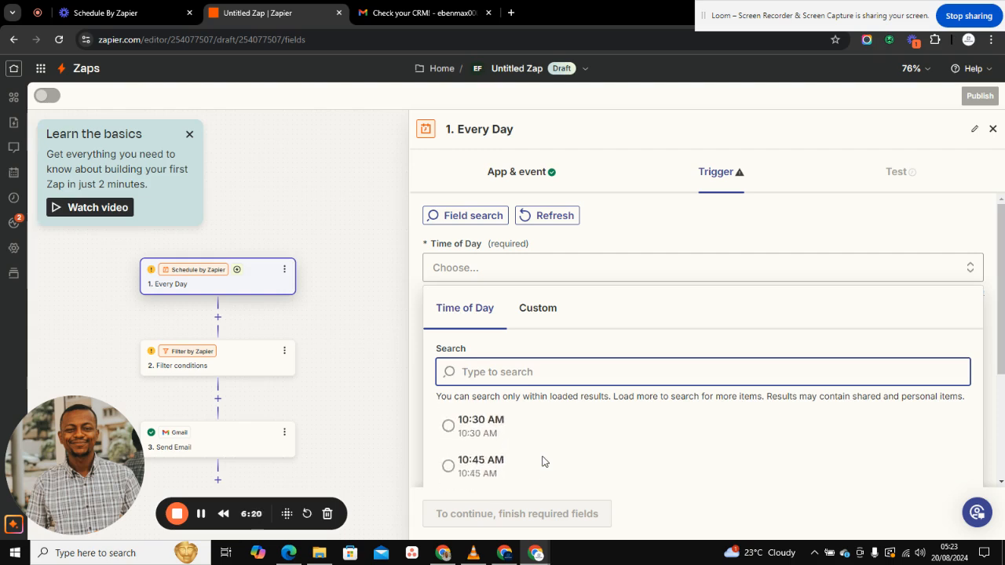
scroll(542, 461, down, 1)
click(532, 458)
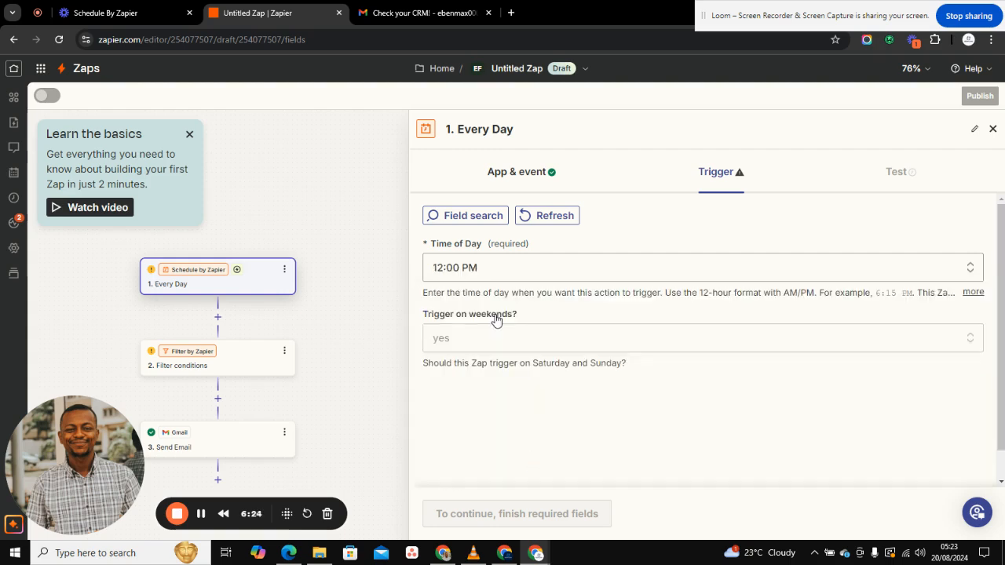
Step: Confirm the Every Day trigger settings and run its test to pull a sample record
click(449, 513)
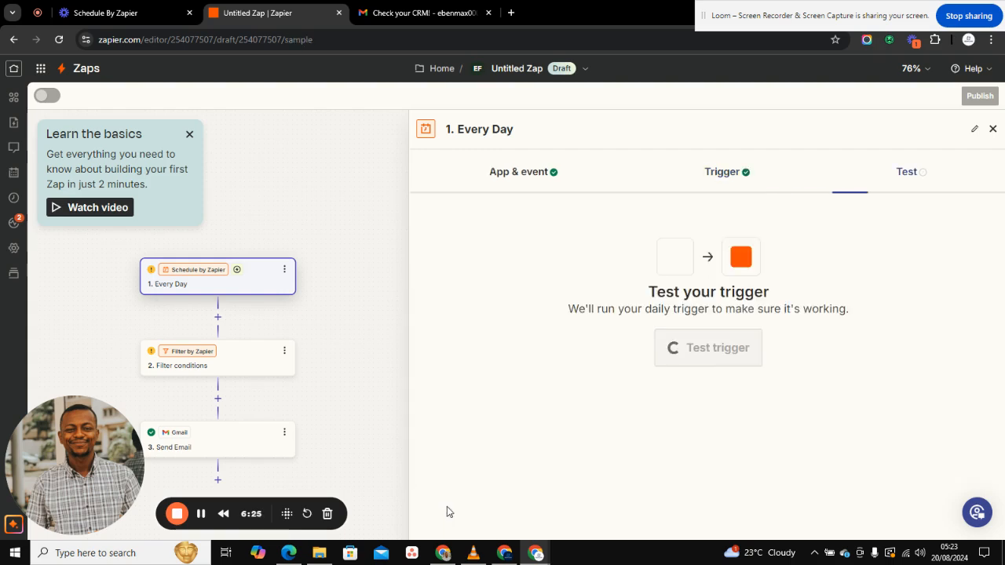
click(214, 357)
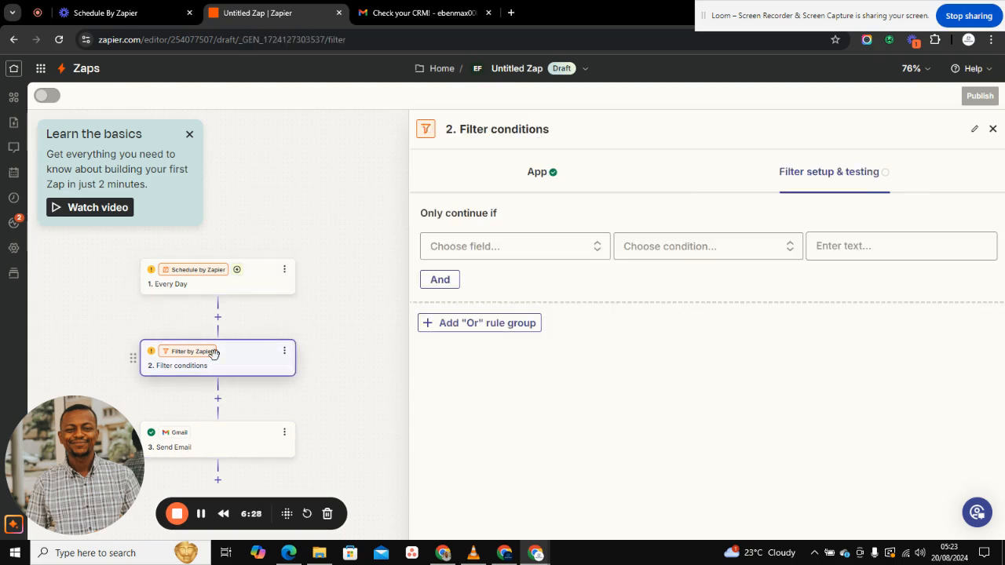
click(202, 286)
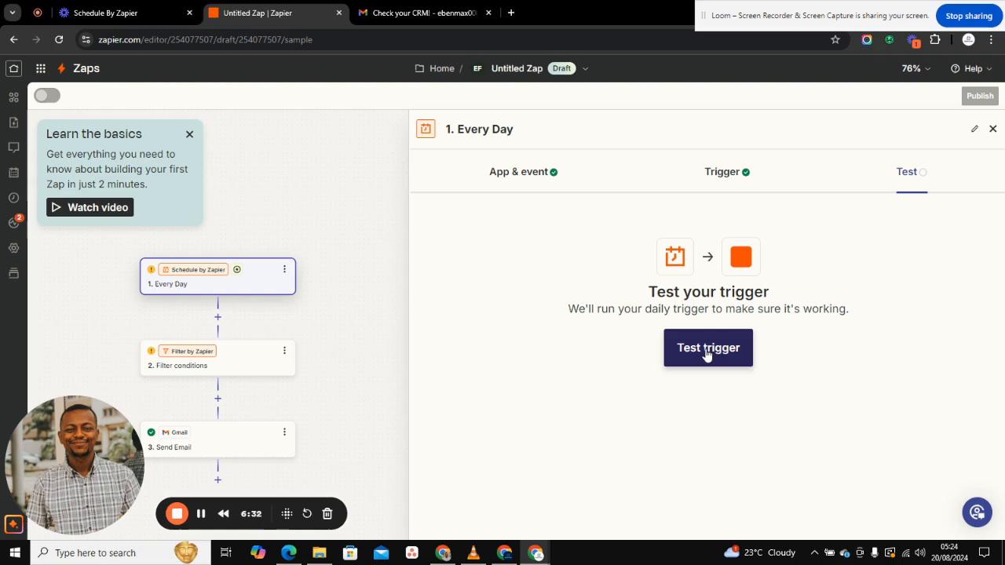
click(707, 352)
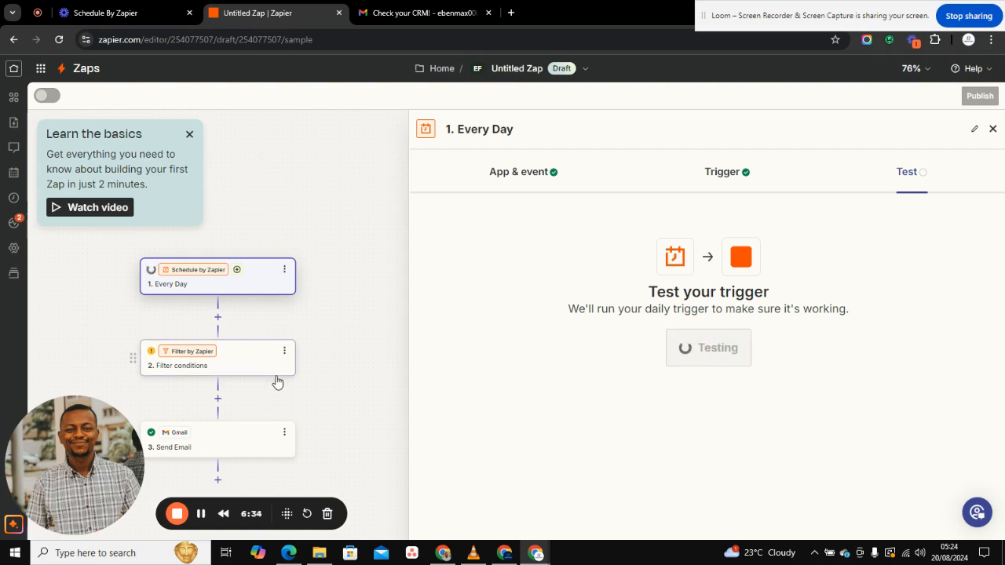
Step: Add a filter rule: Pretty Day Of Week (Text) Contains 'Tuesday'
click(227, 359)
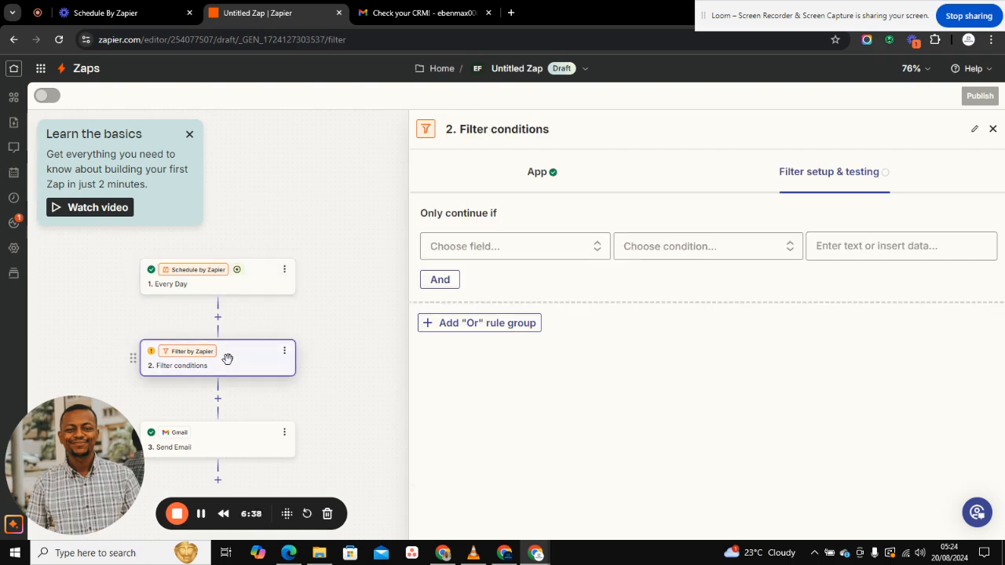
click(504, 248)
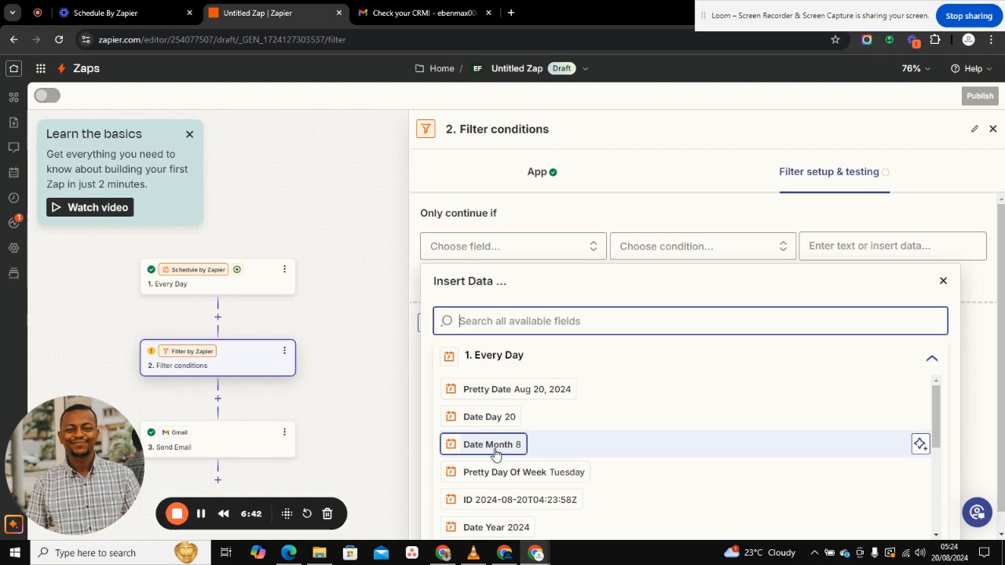
click(495, 473)
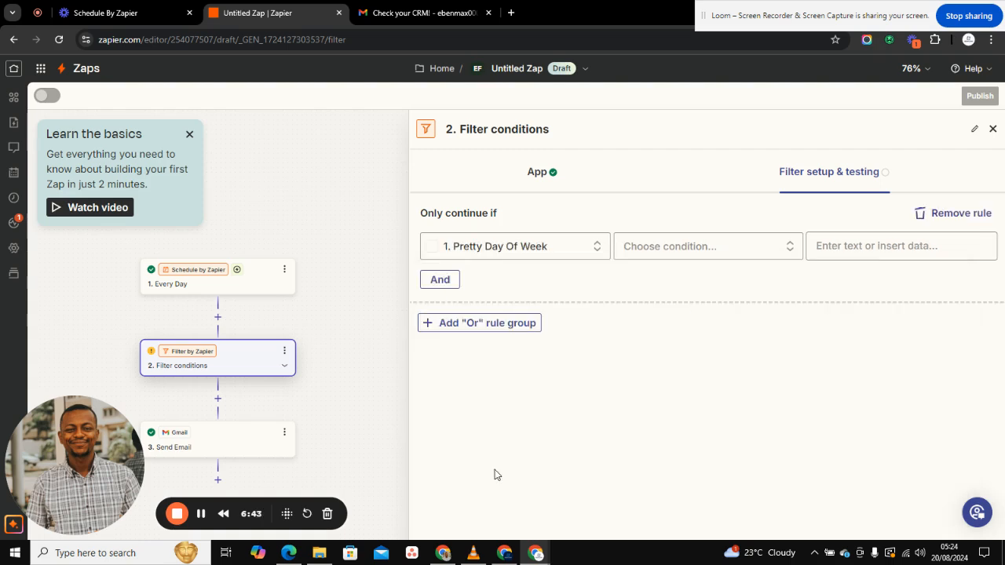
click(658, 252)
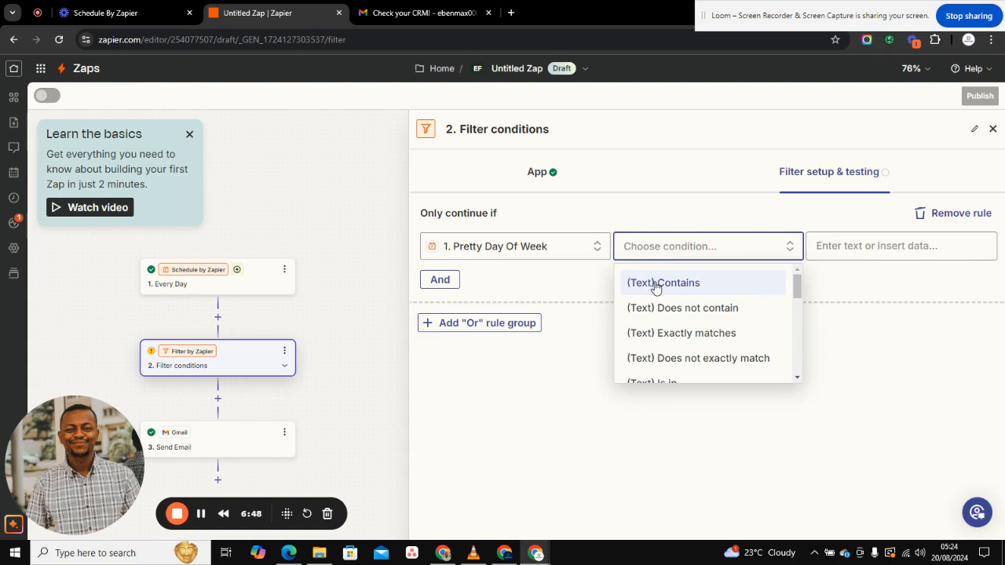
click(660, 284)
click(867, 243)
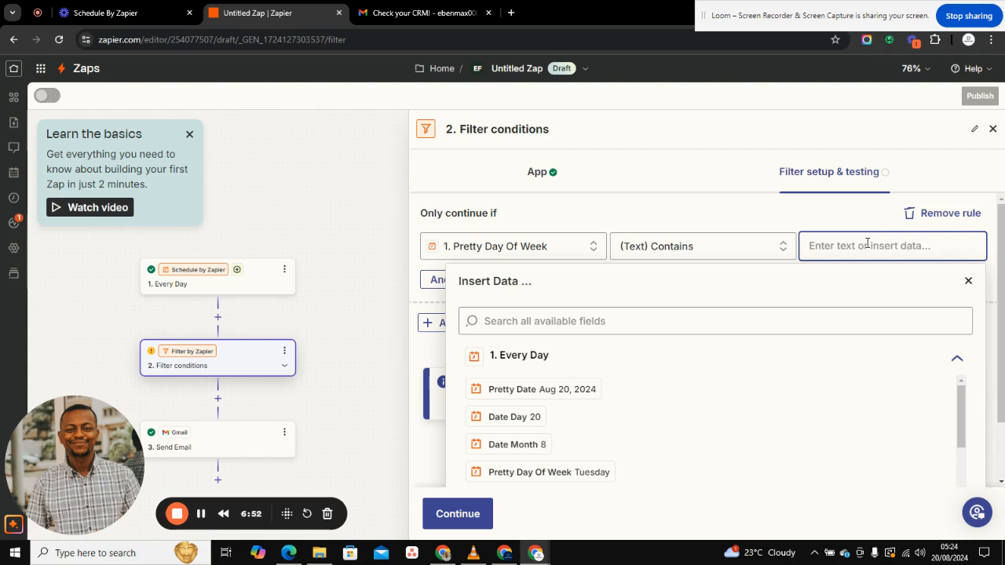
text(Tuesday)
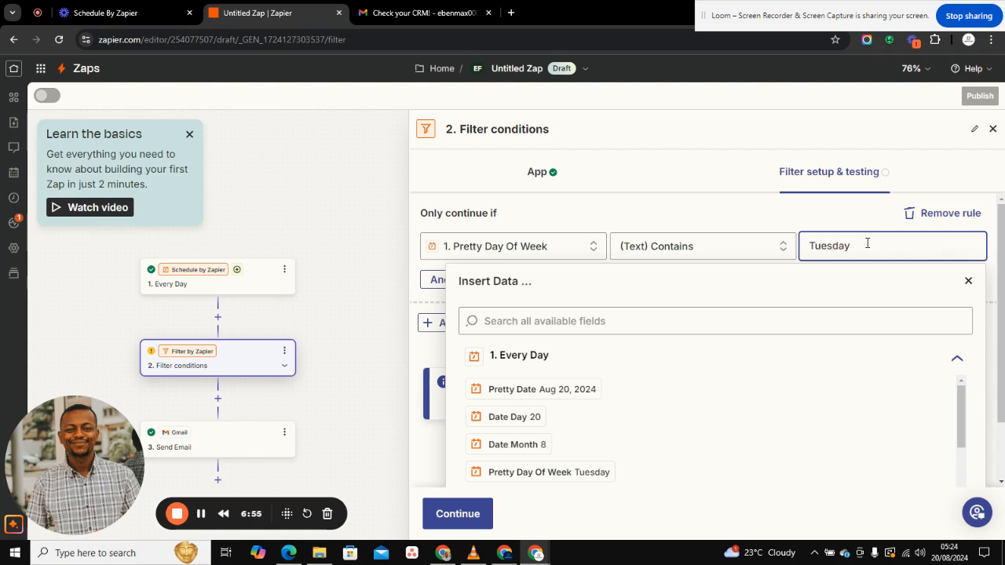
click(968, 281)
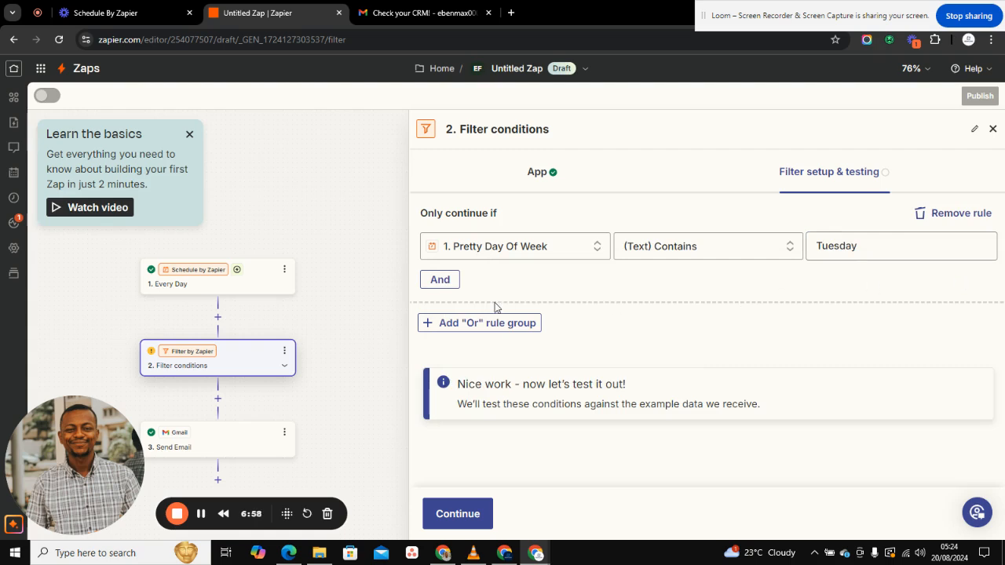
Step: Add an Or rule, Pretty Day Of Week (Text) Contains 'Friday', and test the filter
click(456, 324)
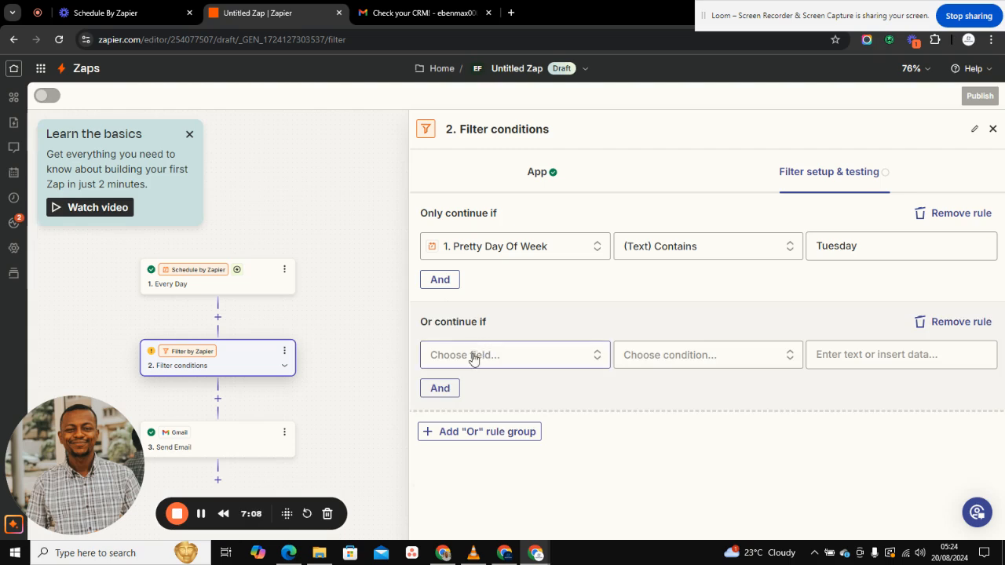
click(443, 354)
scroll(480, 471, down, 2)
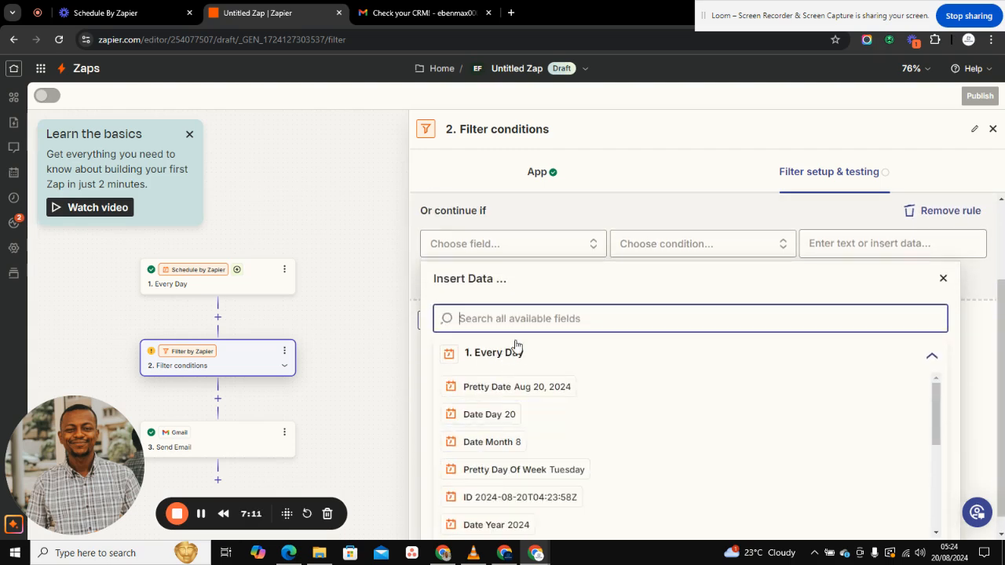
click(500, 469)
click(664, 359)
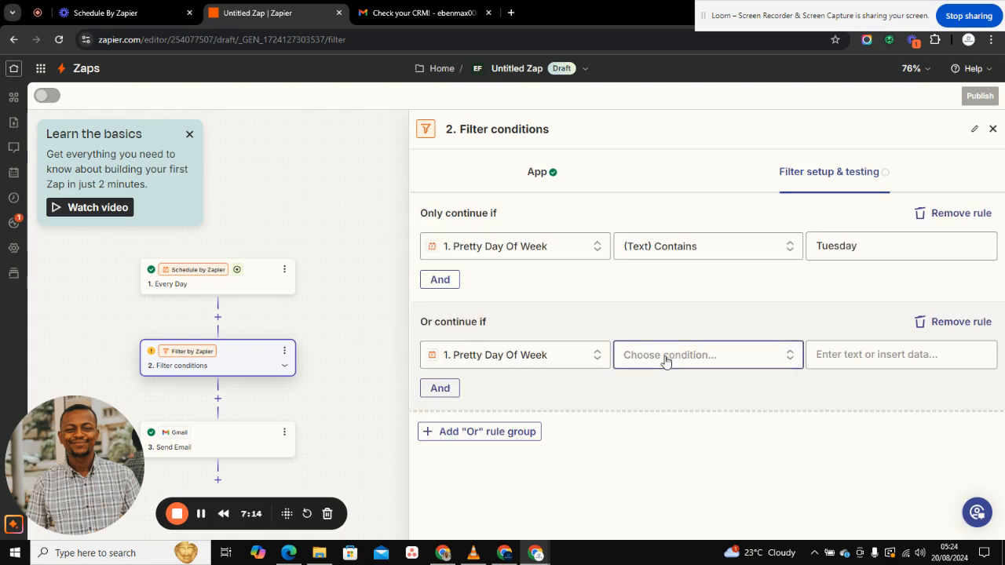
click(667, 391)
click(820, 363)
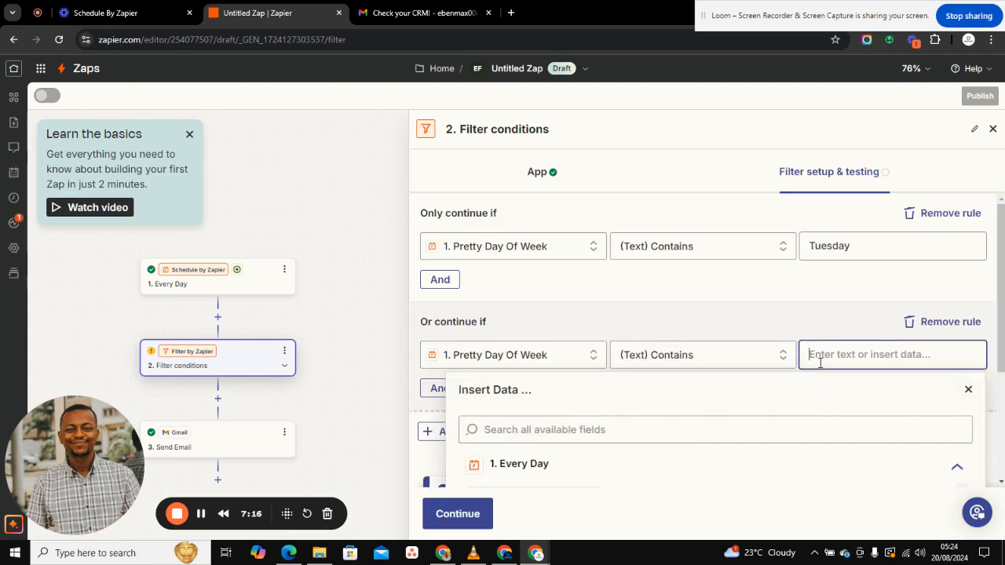
text(Friday)
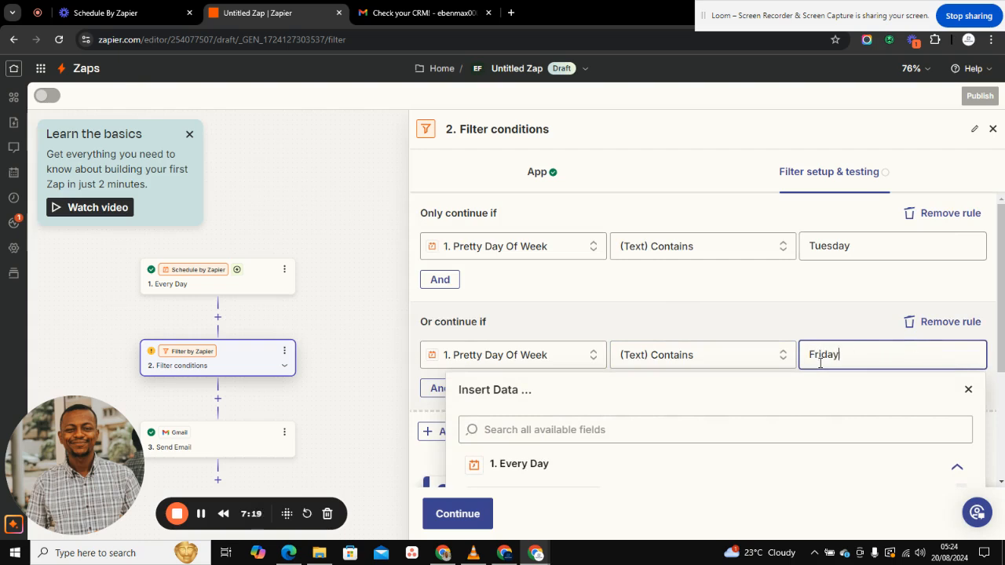
click(968, 391)
scroll(740, 393, down, 1)
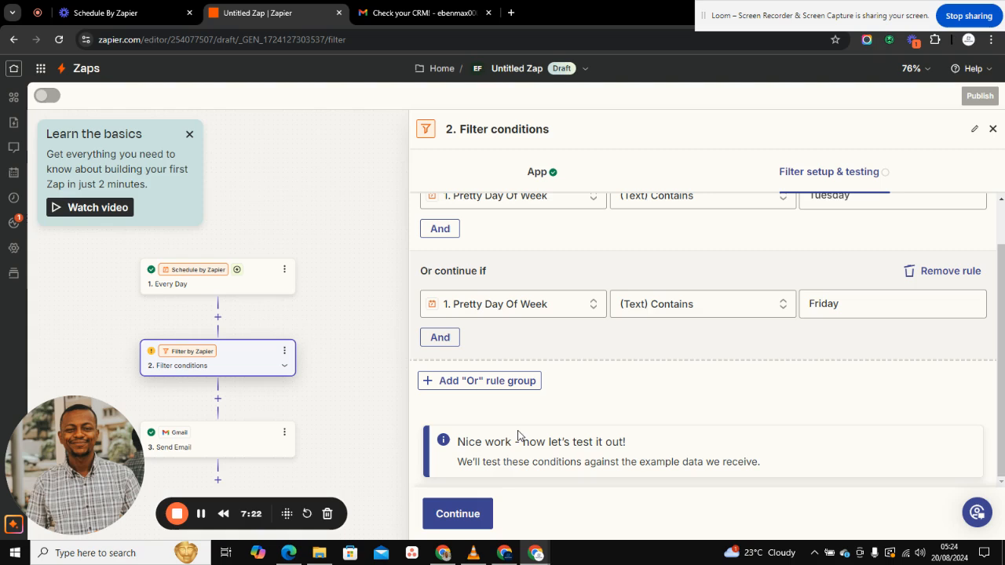
click(458, 514)
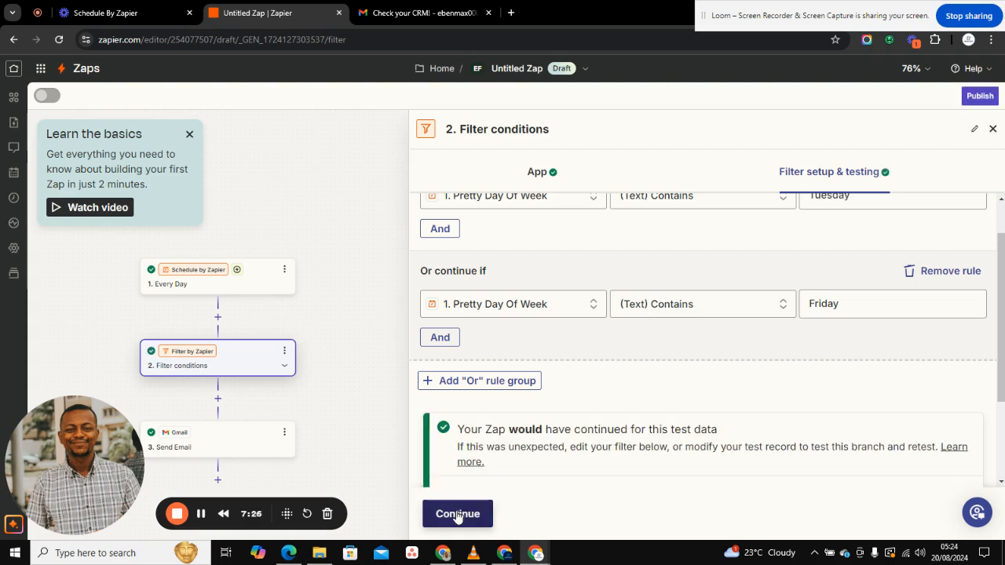
Step: In the Gmail Send Email step, change the body's second line to 'Today is the webinar day'
click(244, 445)
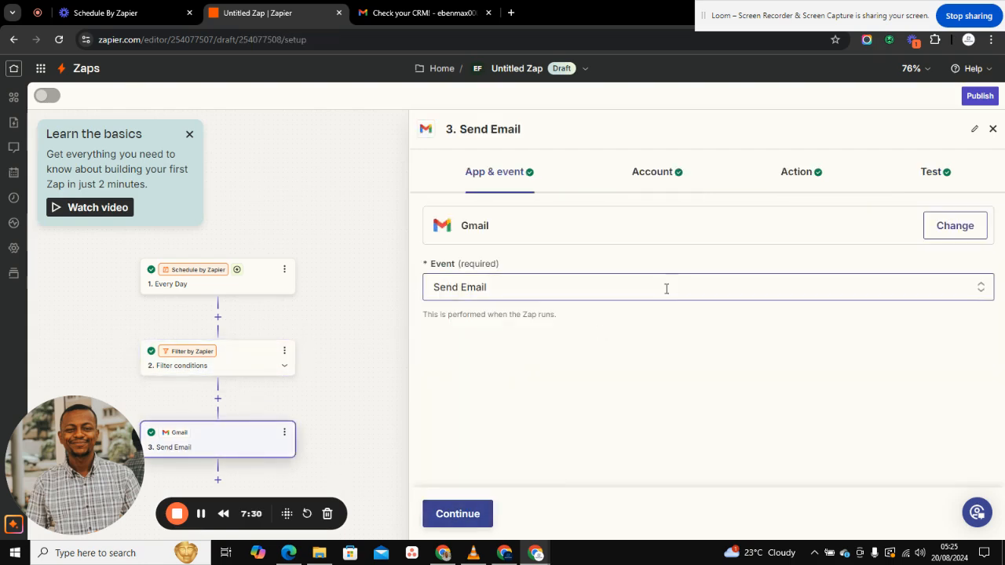
click(801, 171)
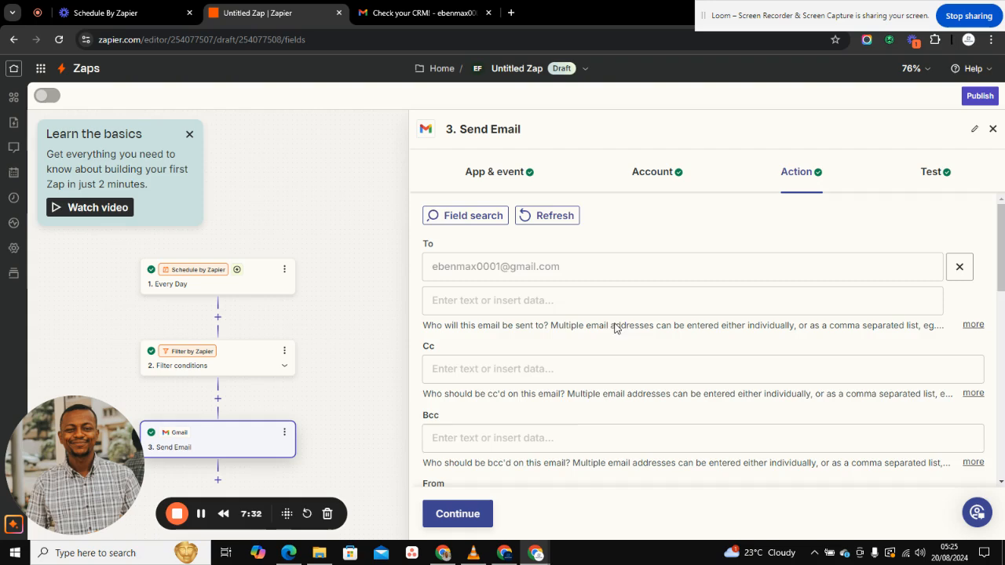
scroll(568, 431, down, 5)
scroll(567, 432, down, 1)
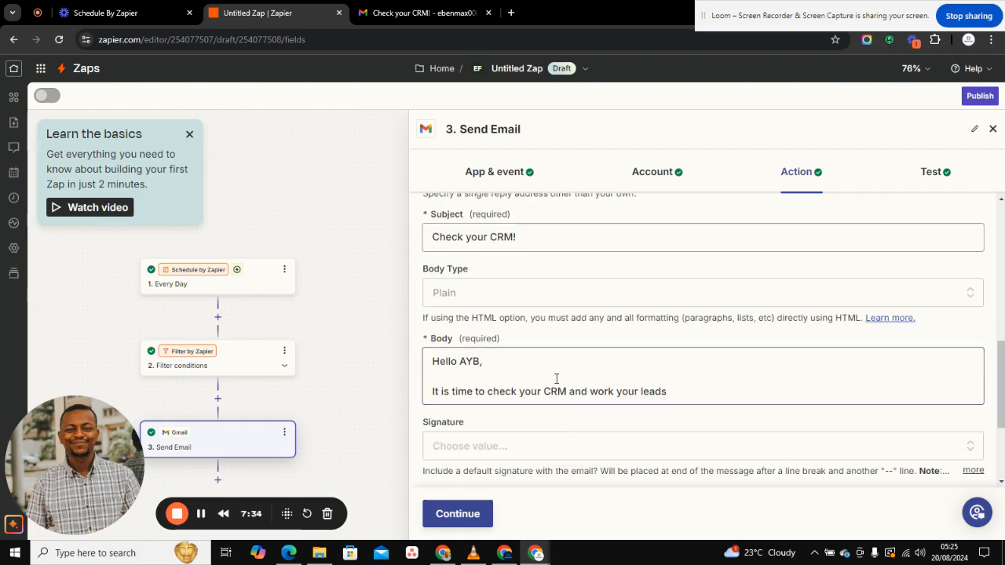
click(671, 395)
key(BackSpace)
key(BackSpace)
key(BackSpace)
key(BackSpace)
key(BackSpace)
key(BackSpace)
key(BackSpace)
key(BackSpace)
key(BackSpace)
key(BackSpace)
key(BackSpace)
key(BackSpace)
key(BackSpace)
key(BackSpace)
key(BackSpace)
key(BackSpace)
key(BackSpace)
key(BackSpace)
key(BackSpace)
key(BackSpace)
key(BackSpace)
key(BackSpace)
key(BackSpace)
key(BackSpace)
key(BackSpace)
key(BackSpace)
key(BackSpace)
key(BackSpace)
key(BackSpace)
key(BackSpace)
key(BackSpace)
key(BackSpace)
key(BackSpace)
key(BackSpace)
key(BackSpace)
key(BackSpace)
key(BackSpace)
key(BackSpace)
key(BackSpace)
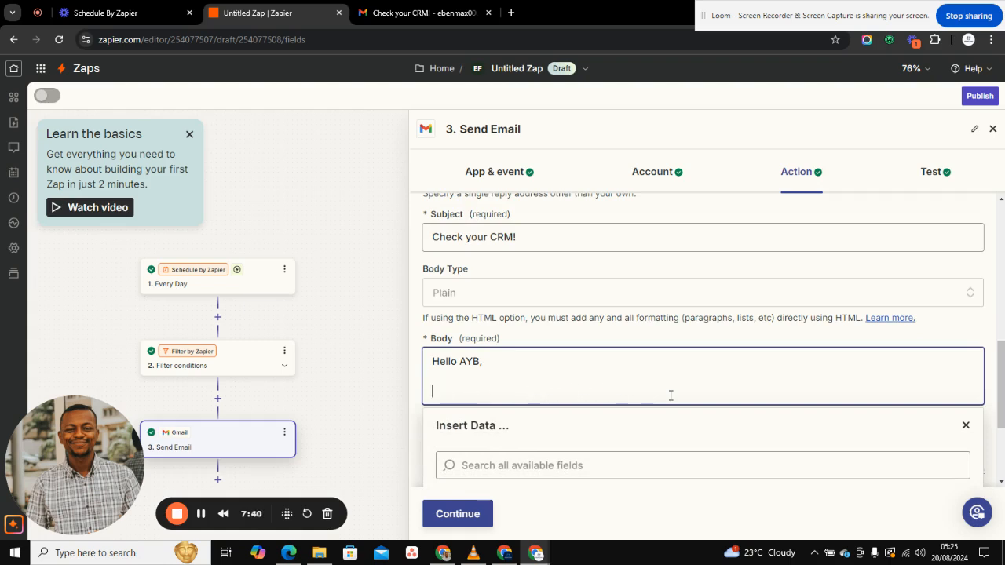
text(Today )
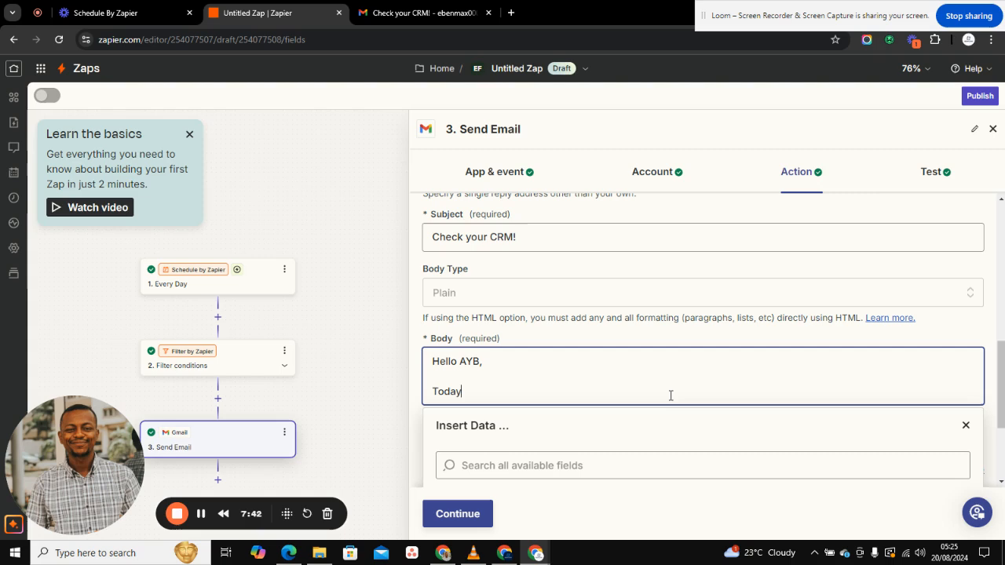
text(is the webinar day)
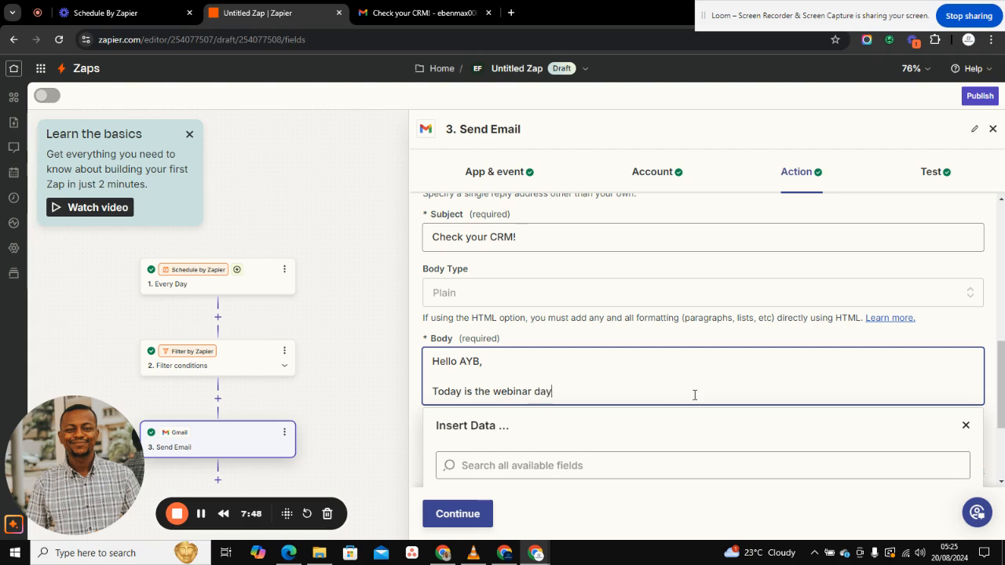
Step: Replace the email subject with 'You have a webinar today'
click(523, 238)
key(BackSpace)
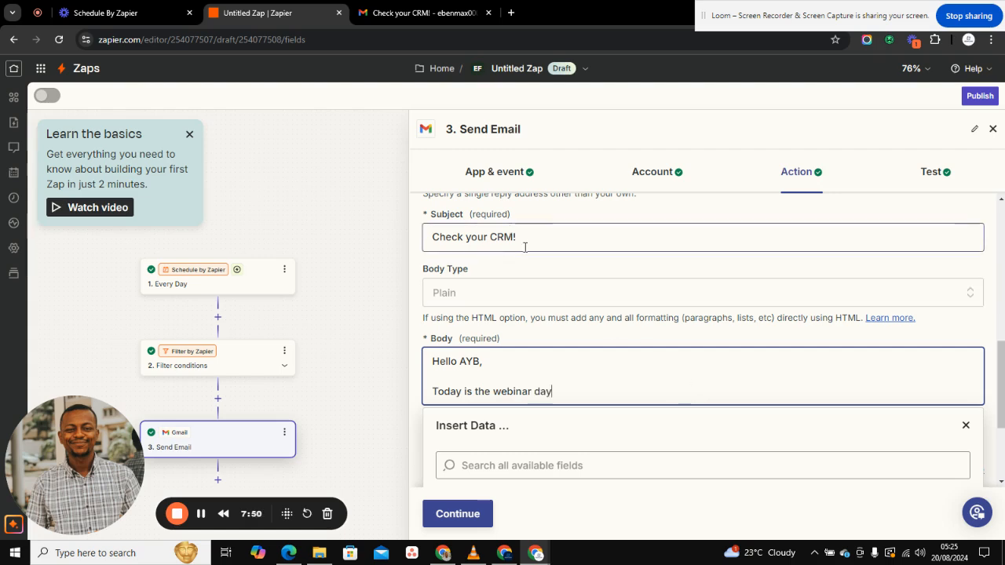
key(BackSpace)
key(BackSpace)
key(BackSpace)
key(BackSpace)
key(BackSpace)
key(BackSpace)
key(BackSpace)
key(BackSpace)
key(BackSpace)
key(BackSpace)
key(BackSpace)
key(BackSpace)
key(BackSpace)
key(BackSpace)
text(You yhav)
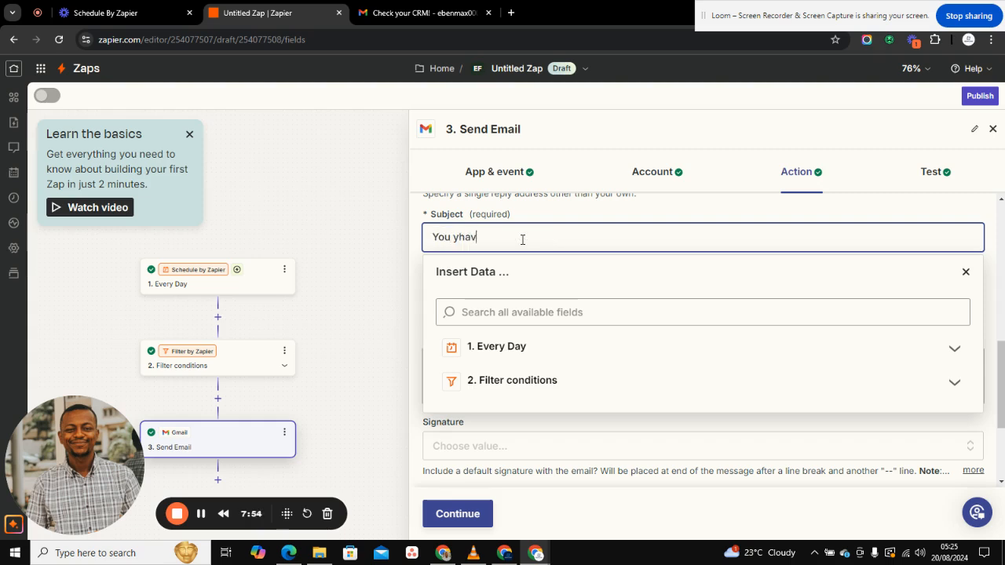
key(BackSpace)
key(BackSpace)
key(BackSpace)
key(BackSpace)
key(BackSpace)
key(BackSpace)
text(have a )
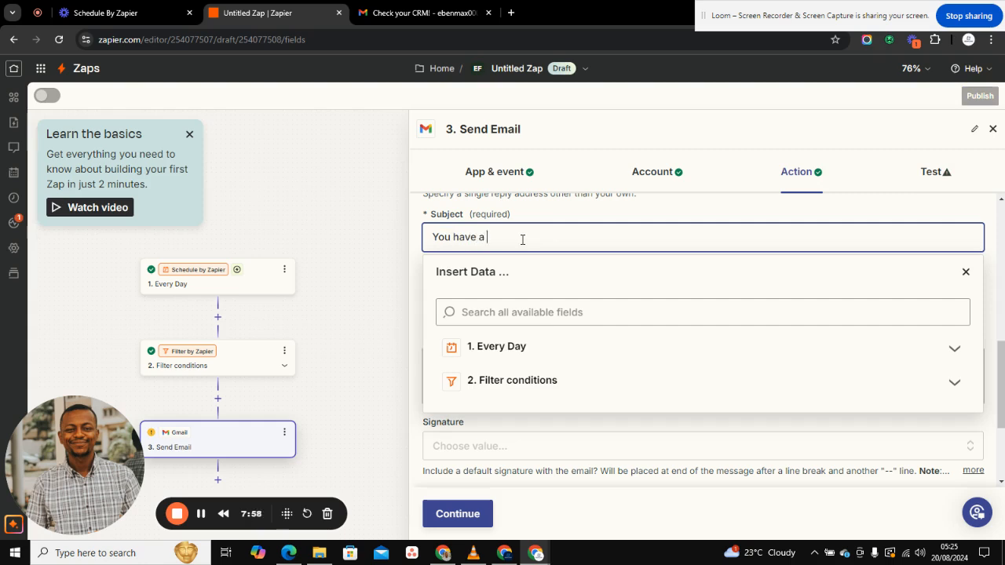
text(webinar today)
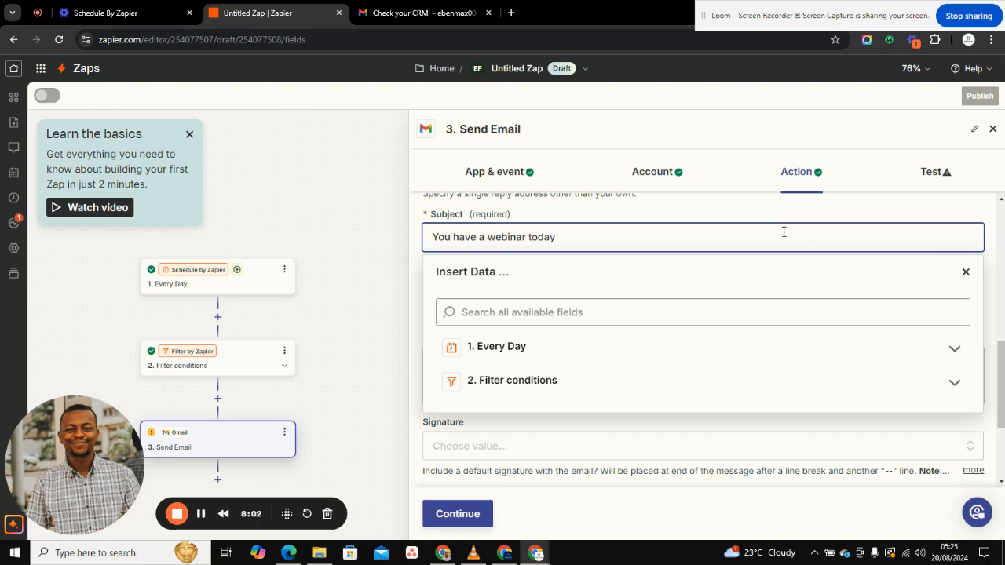
click(966, 272)
scroll(960, 278, down, 2)
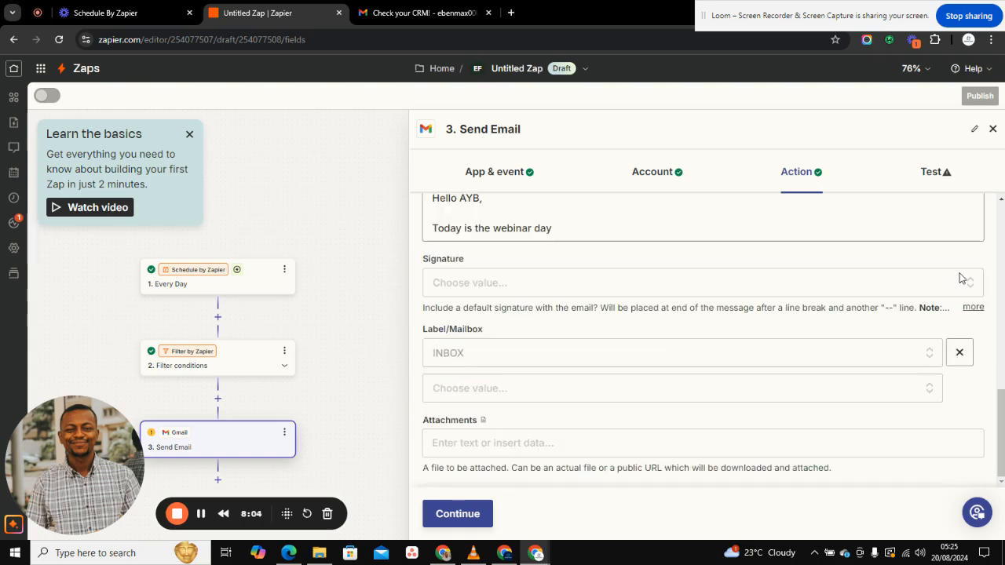
scroll(653, 259, up, 2)
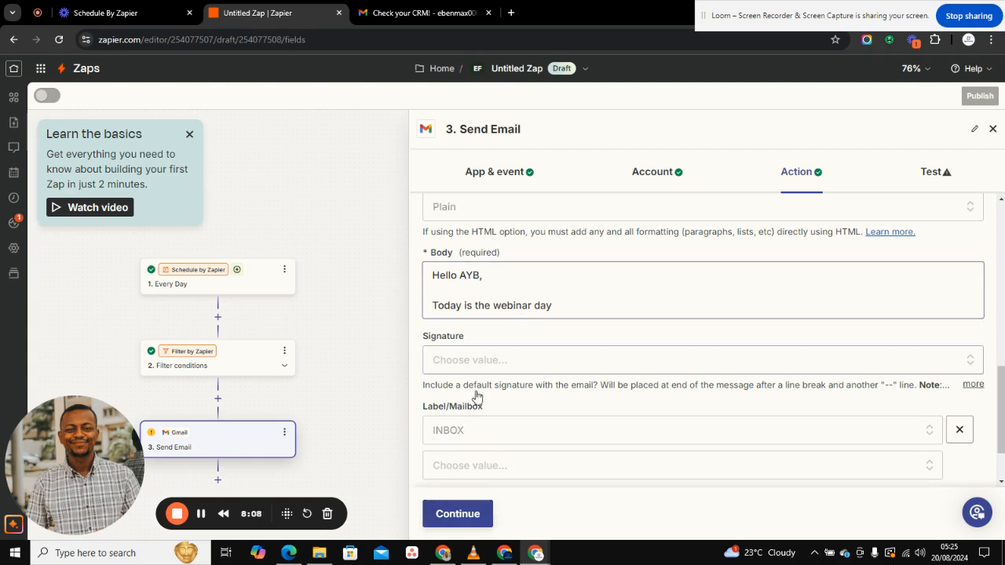
Step: Test the Send Email step and verify the 'You have a webinar today' email arrived in Gmail
click(450, 511)
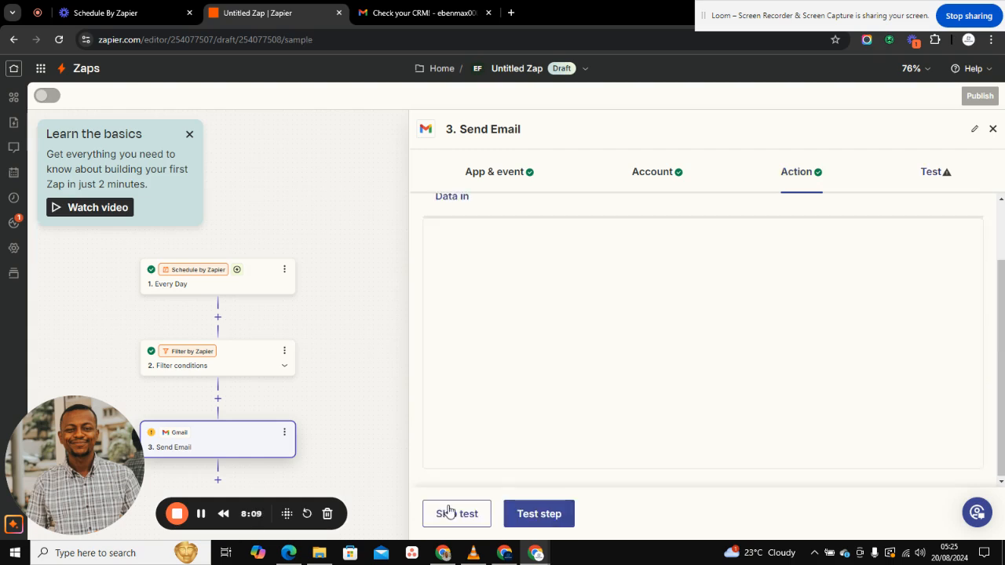
click(525, 516)
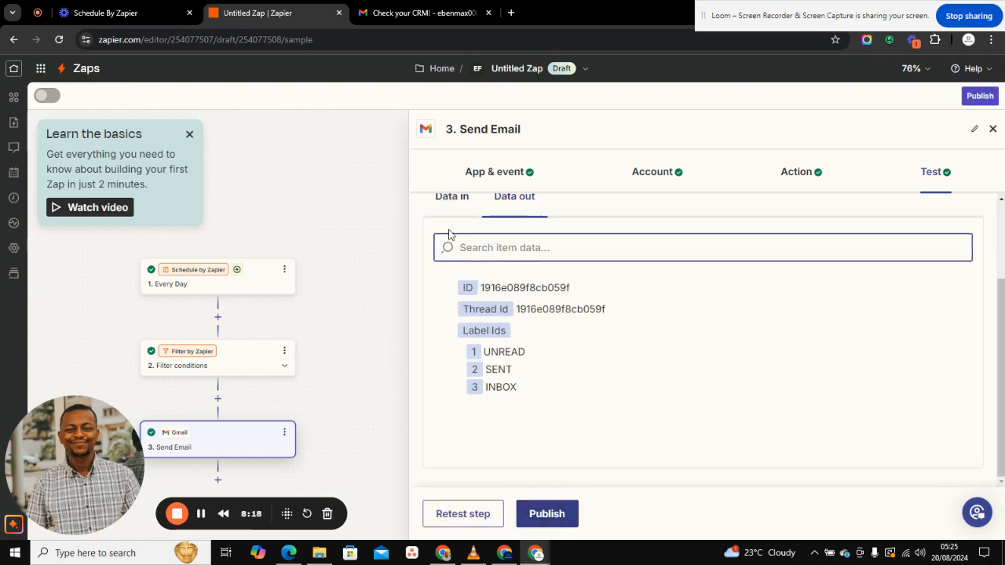
click(416, 13)
click(180, 111)
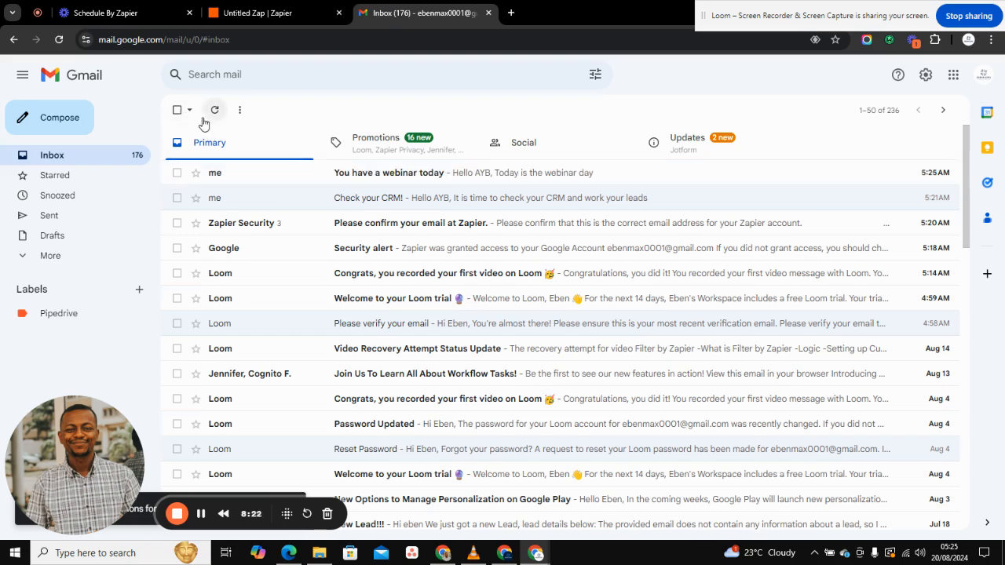
click(291, 176)
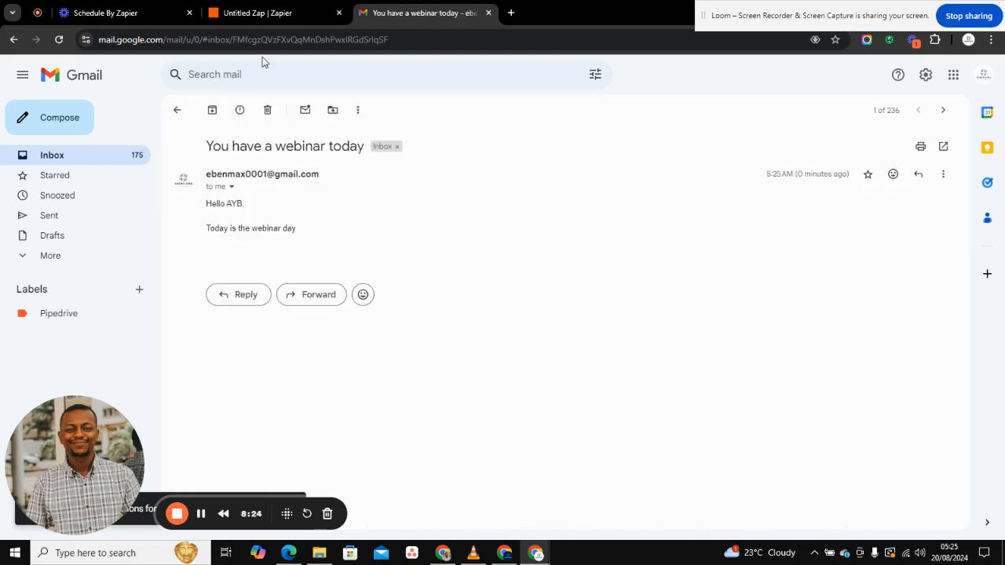
click(256, 11)
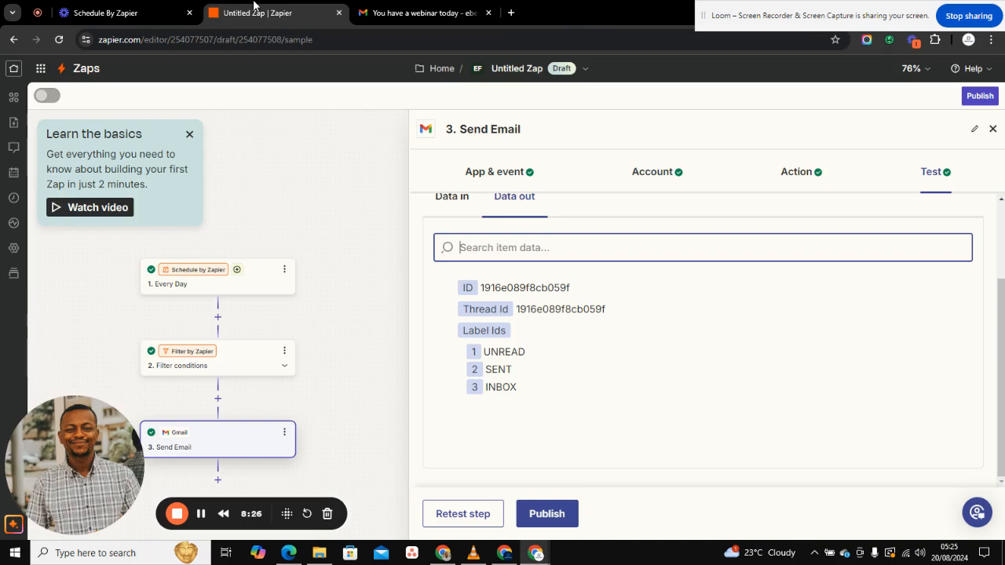